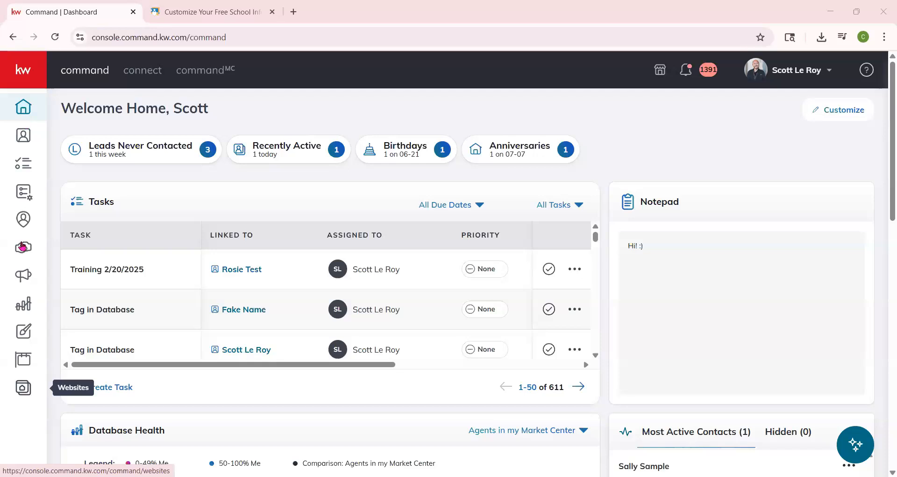
# Step: Open the website settings in Command and launch the editor for the agent website
pyautogui.click(32, 77)
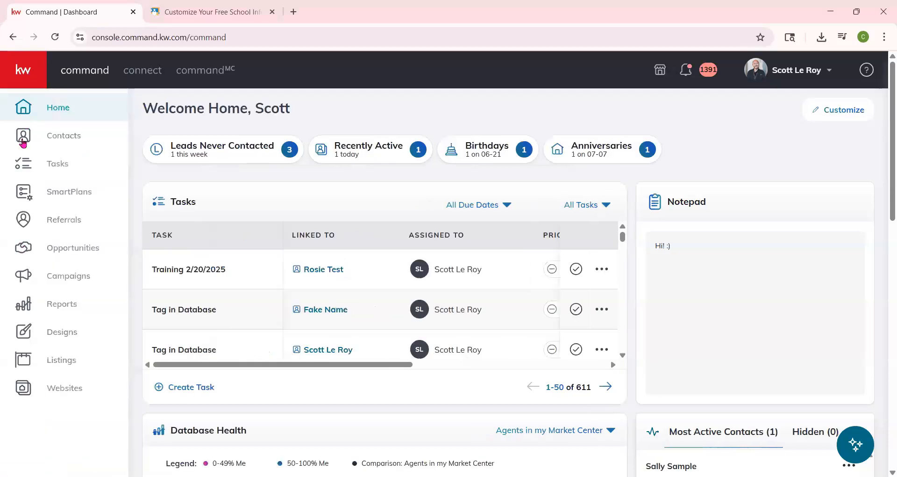
pyautogui.click(27, 390)
pyautogui.click(30, 64)
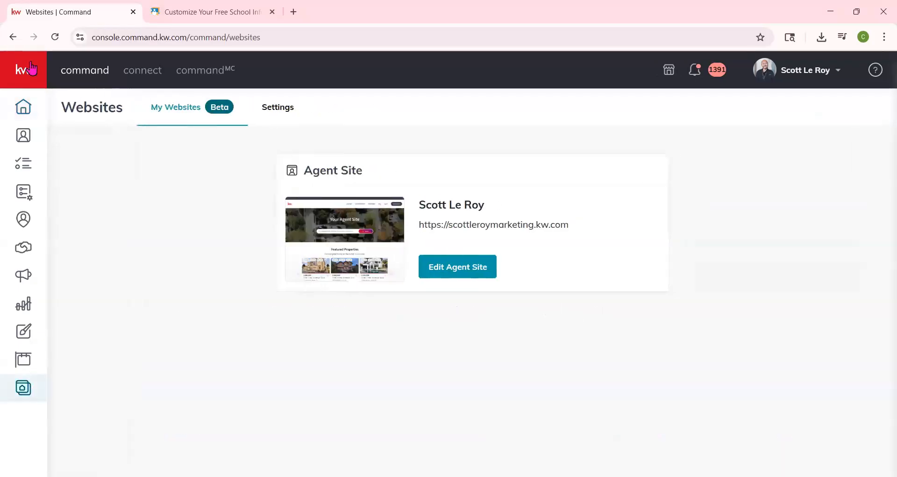
pyautogui.click(286, 110)
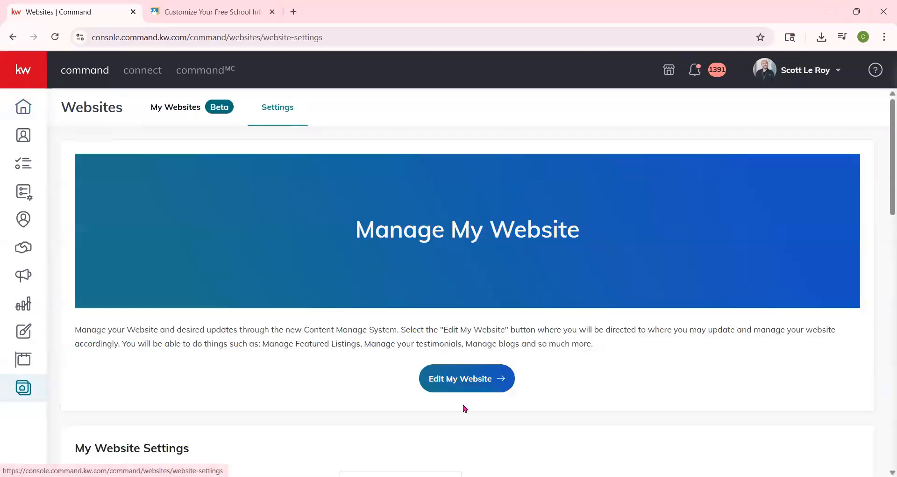
pyautogui.click(464, 386)
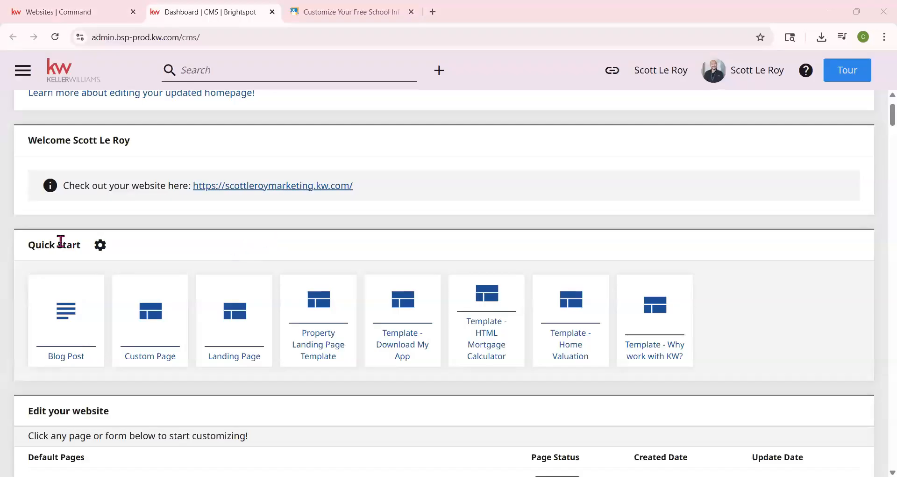
# Step: Create a new custom page from Quick Start and title it "School Search"
pyautogui.moveTo(28, 249); pyautogui.dragTo(82, 246)
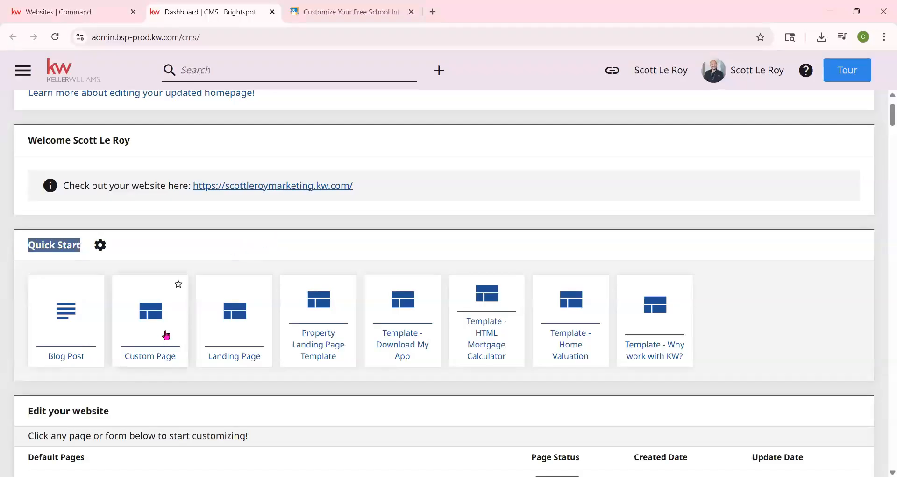
pyautogui.click(150, 358)
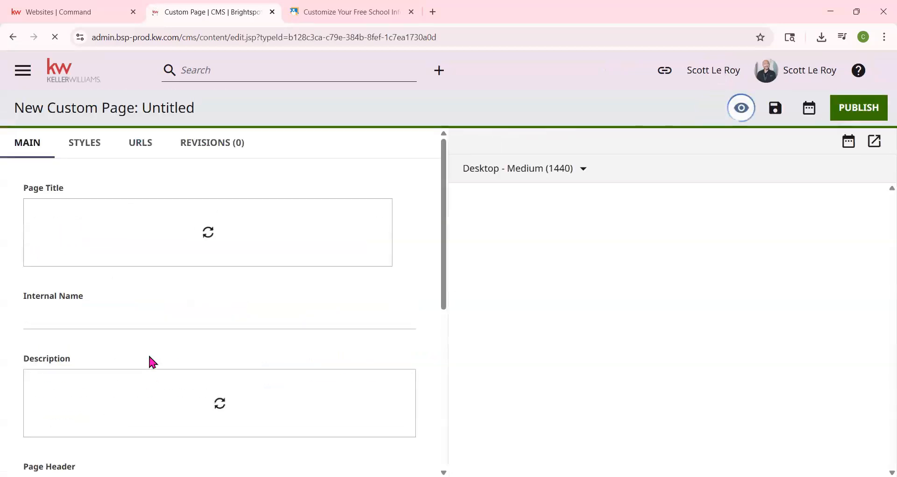
pyautogui.click(144, 238)
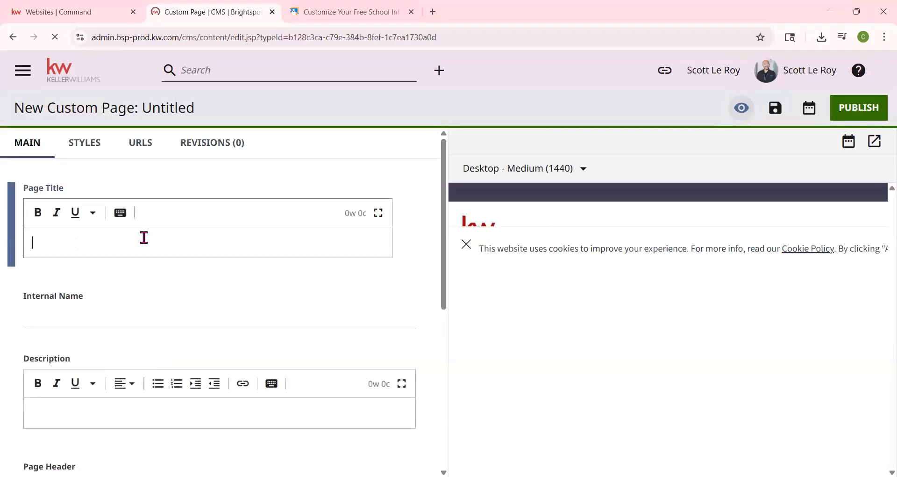
pyautogui.write('School ')
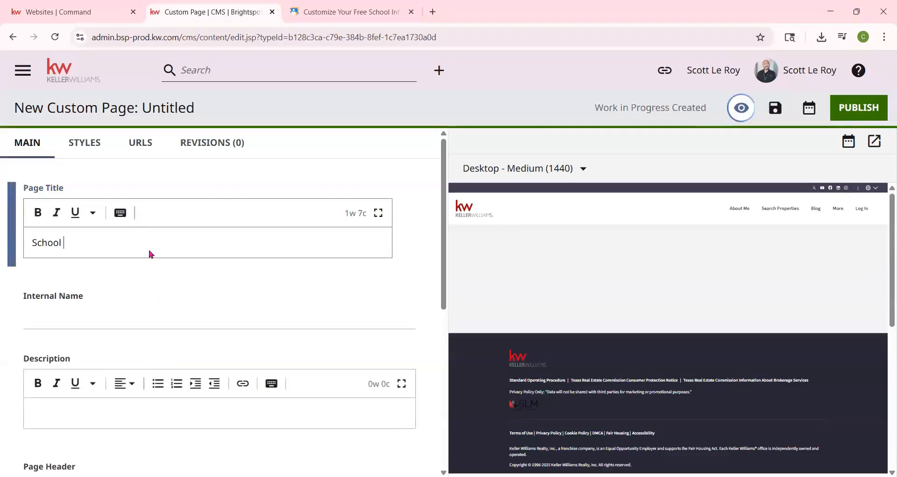
pyautogui.write('Search')
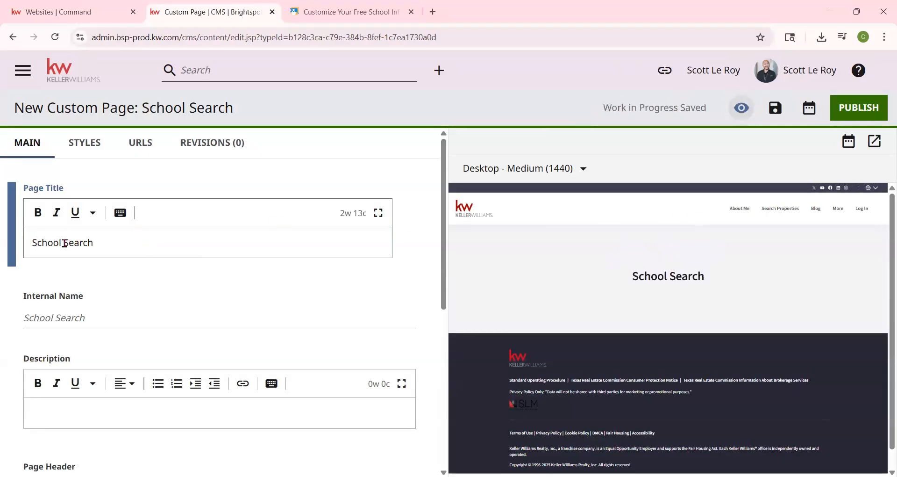
# Step: Try "test" as the page description and clear the description again
pyautogui.scroll(-1, 164, 311)
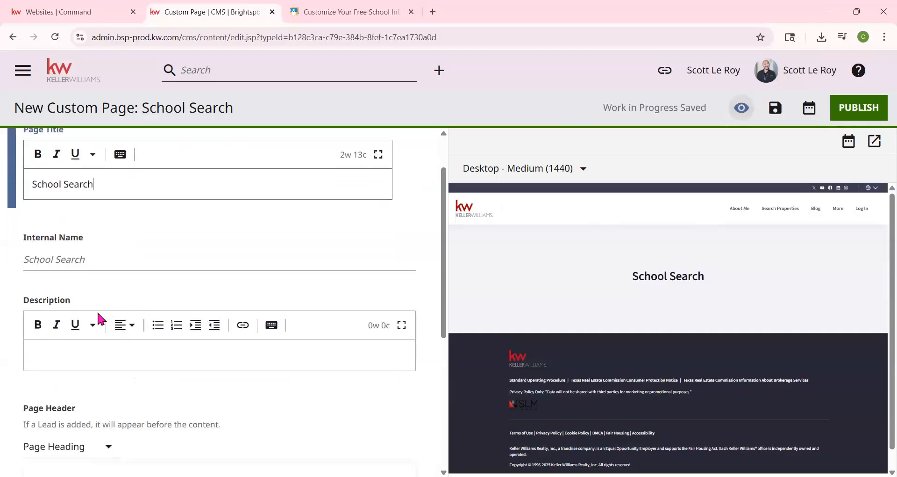
pyautogui.click(62, 363)
pyautogui.write('test')
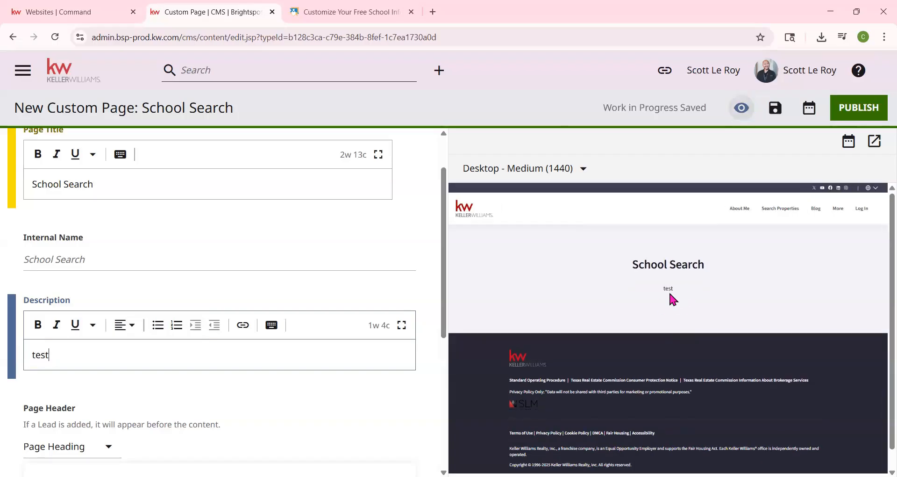
pyautogui.moveTo(86, 352); pyautogui.dragTo(22, 355)
pyautogui.press('BackSpace')
pyautogui.scroll(-1, 165, 365)
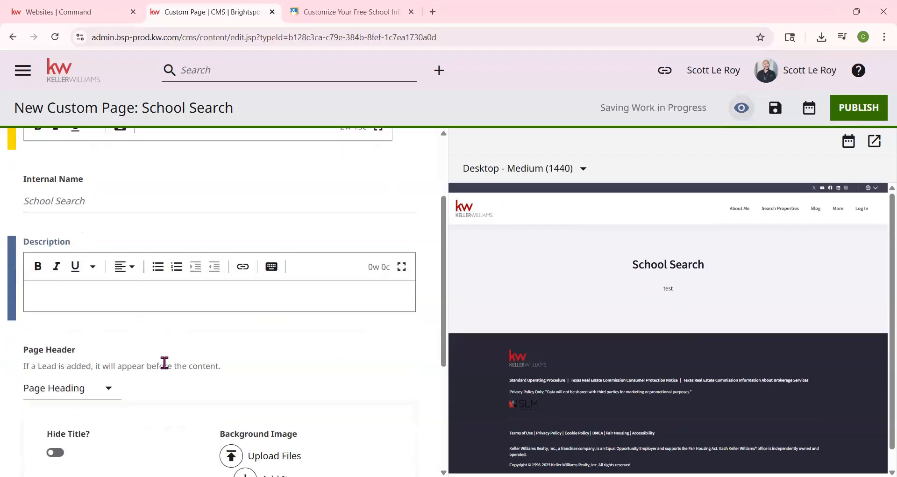
# Step: Find the Pexels stock photo site with a web search in a new browser tab and open it
pyautogui.scroll(-2, 108, 393)
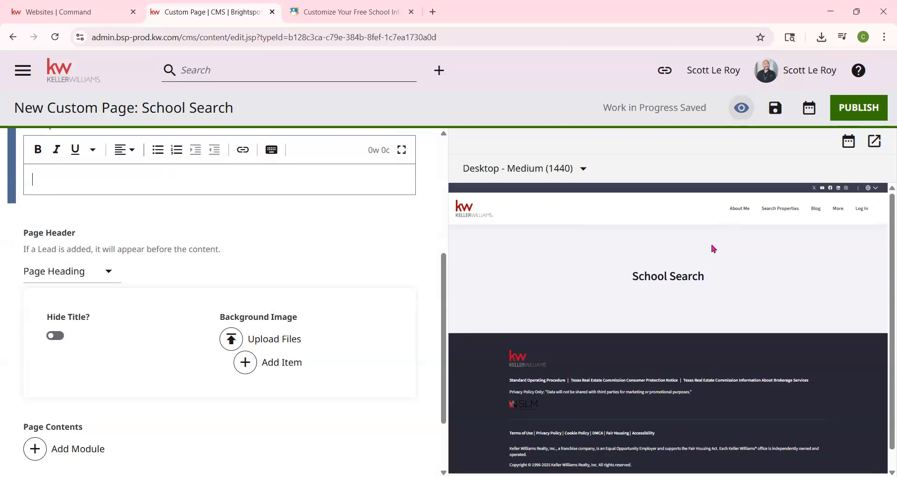
pyautogui.click(433, 14)
pyautogui.write('pex')
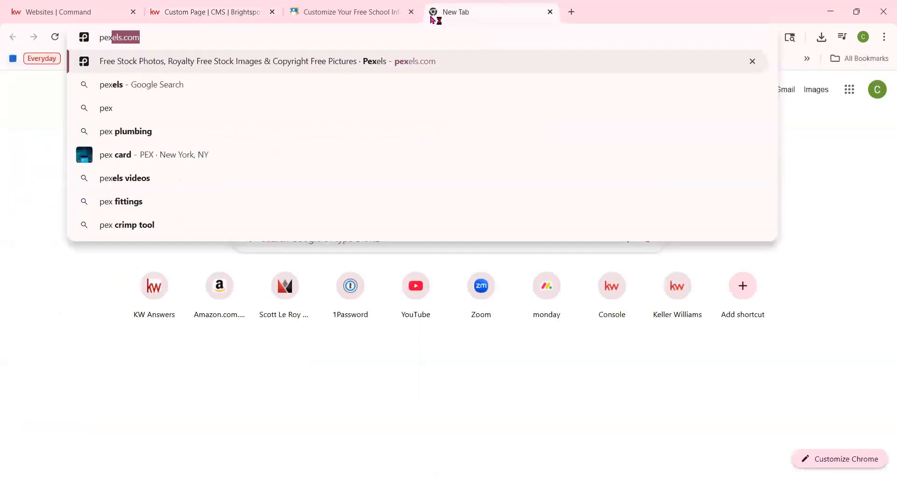
pyautogui.write('e;')
pyautogui.press('Return')
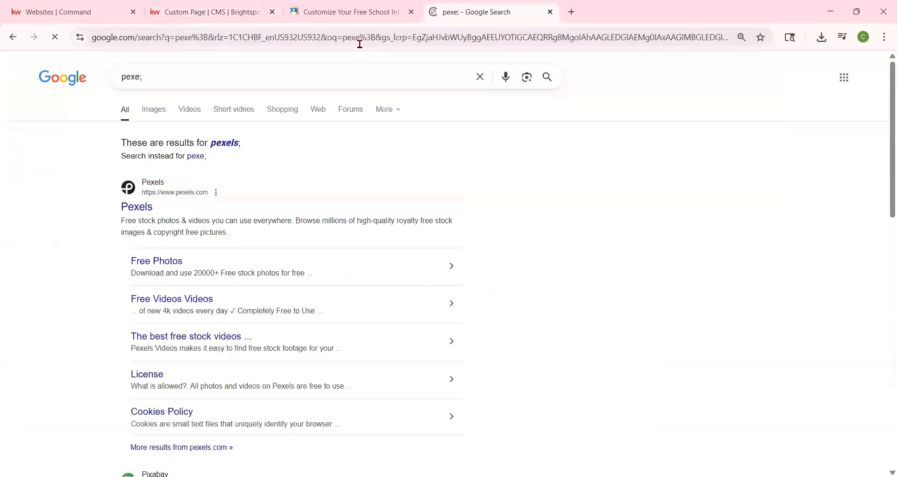
pyautogui.click(141, 206)
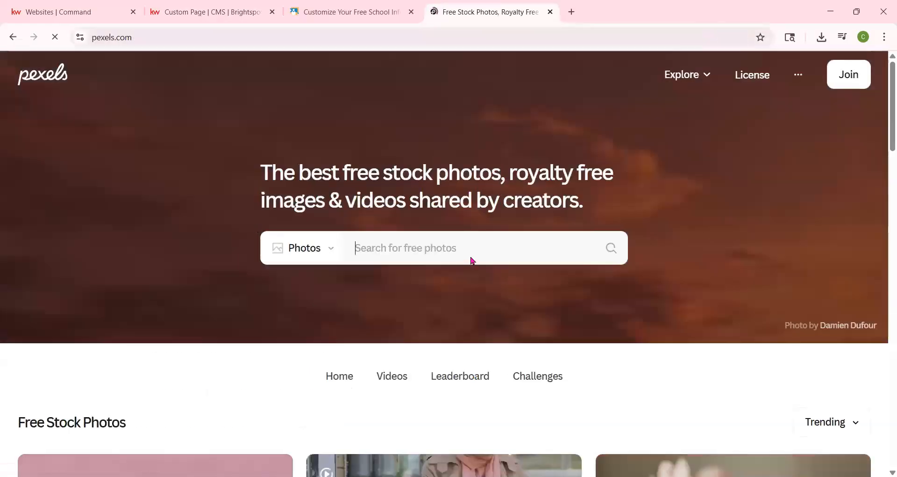
# Step: Search Pexels for "boston" photos and download the photo of the Boston Wharf Co. building
pyautogui.write('b')
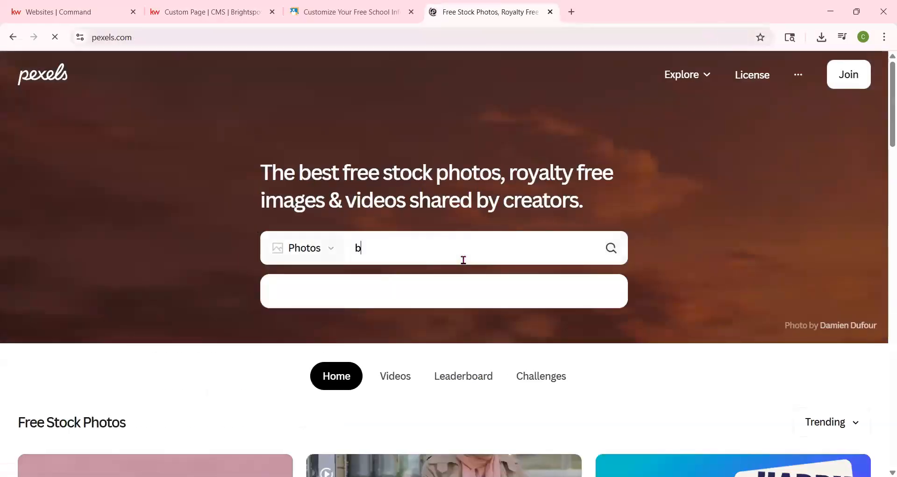
pyautogui.write('oston')
pyautogui.press('Return')
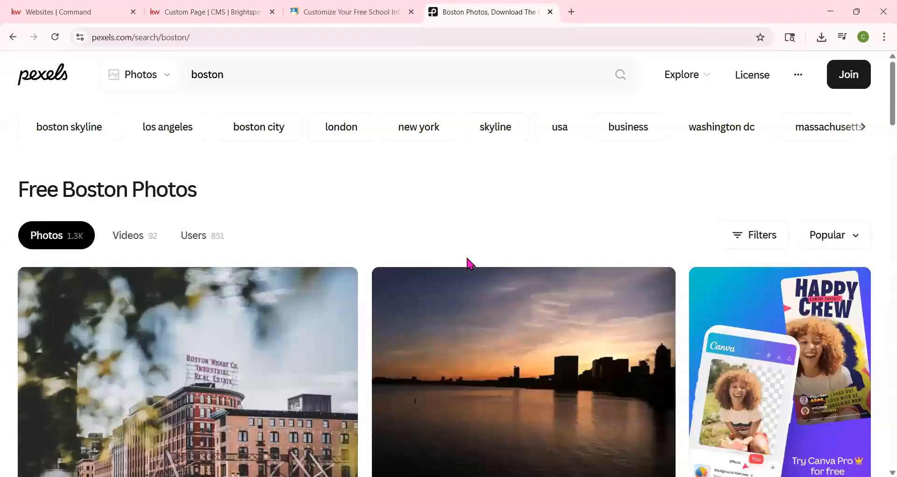
pyautogui.scroll(-3, 326, 295)
pyautogui.click(317, 305)
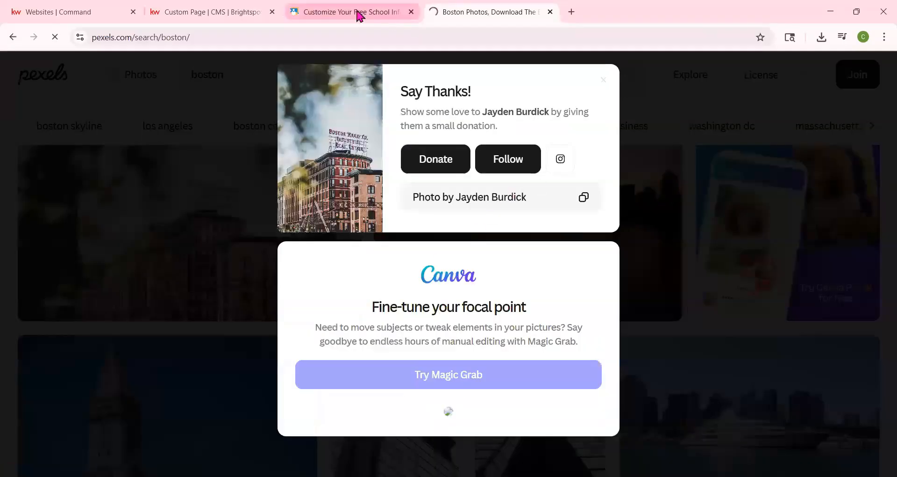
# Step: Return to the custom page and upload the downloaded Boston photo as the page header's background image
pyautogui.click(230, 13)
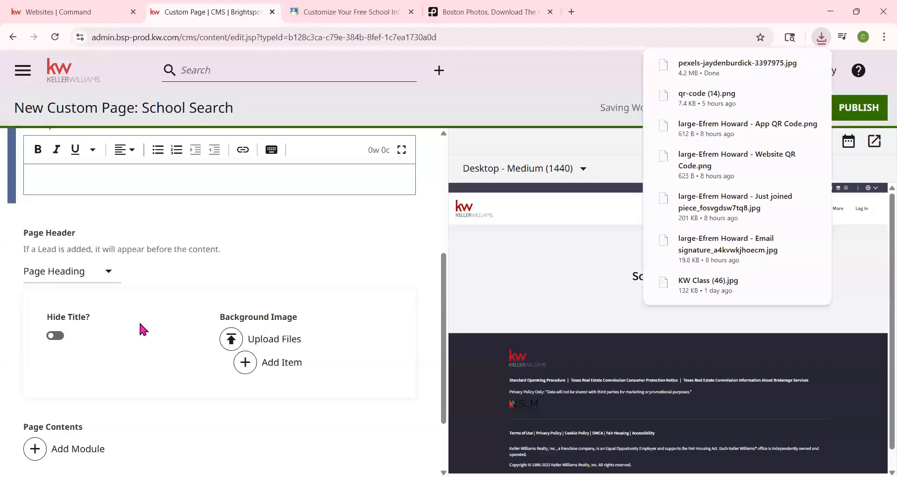
pyautogui.click(244, 345)
pyautogui.click(244, 181)
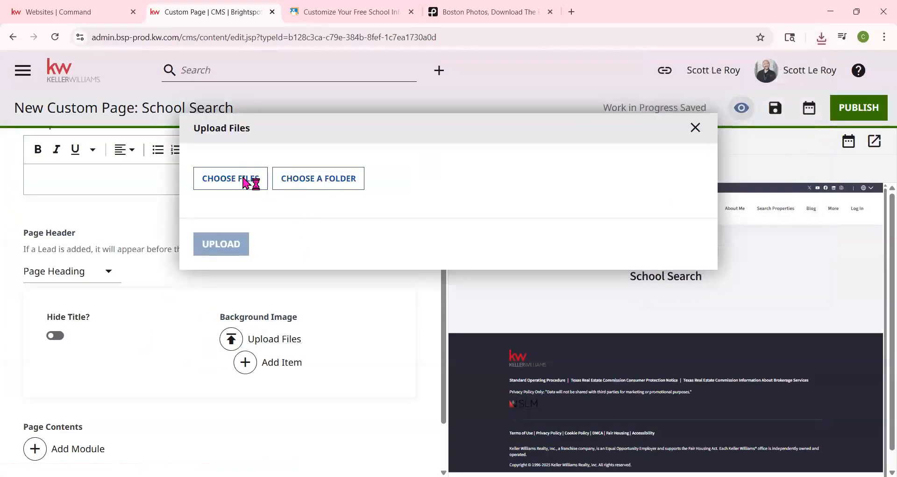
pyautogui.click(136, 136)
pyautogui.click(360, 258)
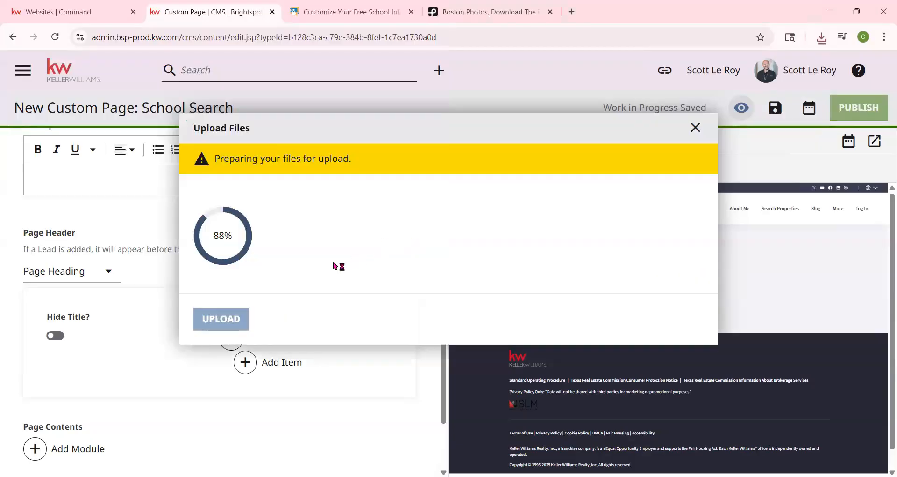
pyautogui.click(220, 428)
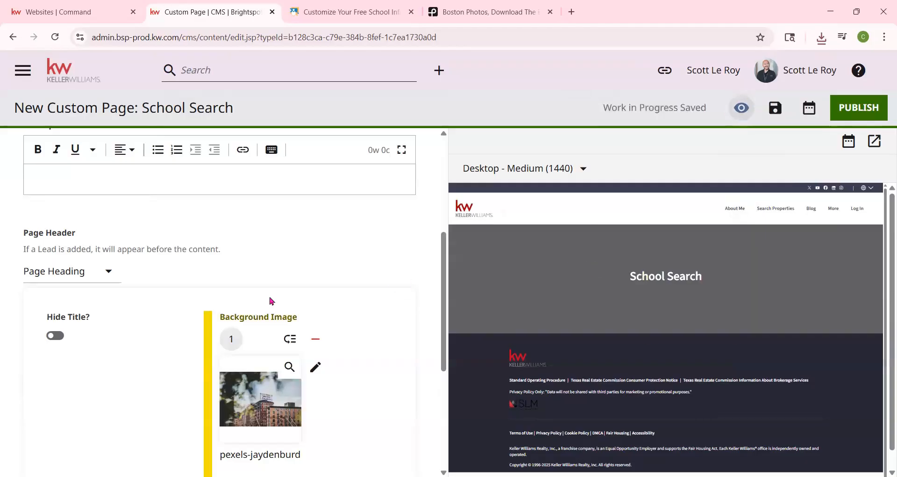
# Step: Add an HTML Embed module to the School Search page's contents
pyautogui.scroll(-5, 116, 388)
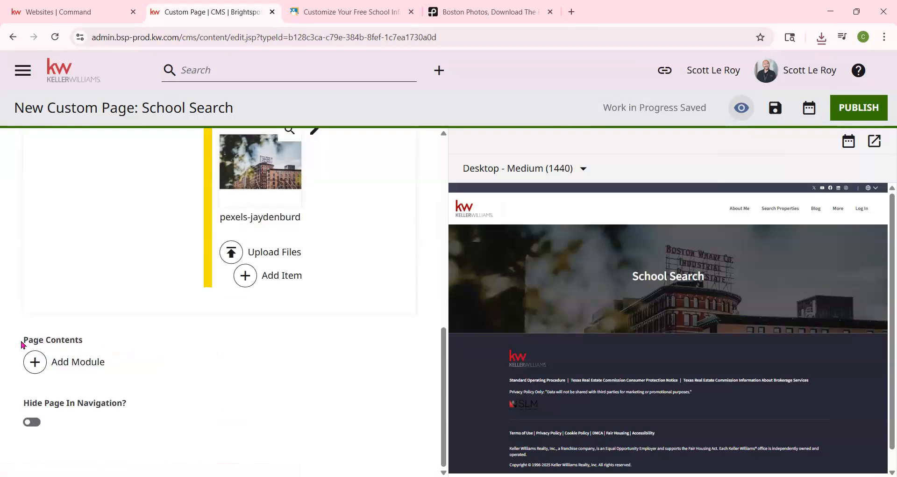
pyautogui.moveTo(20, 344); pyautogui.dragTo(112, 345)
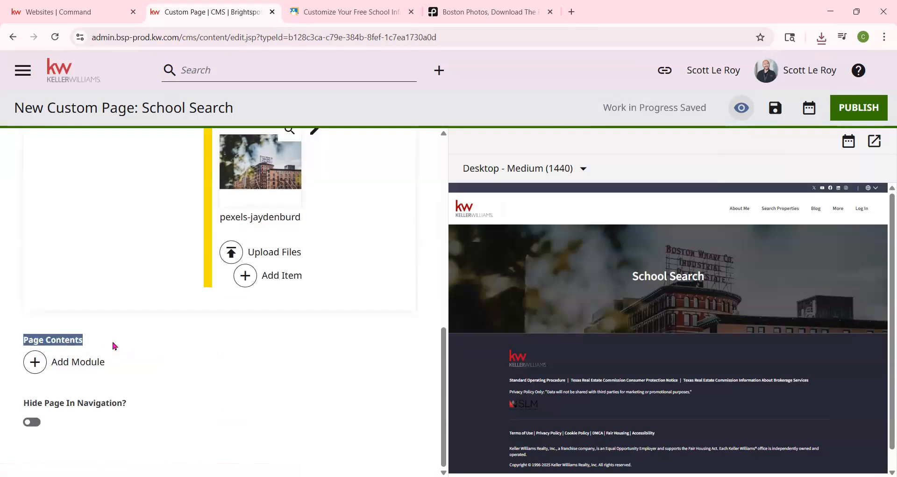
pyautogui.click(83, 369)
pyautogui.scroll(-5, 584, 324)
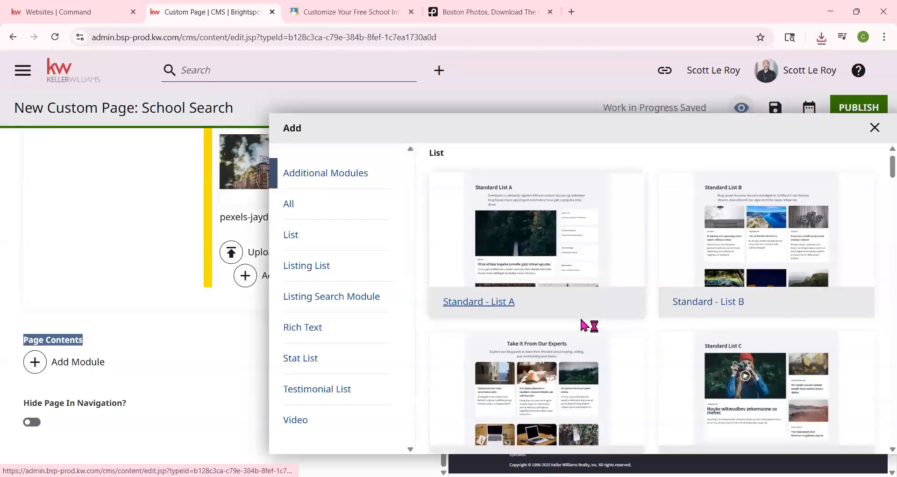
pyautogui.scroll(-3, 585, 323)
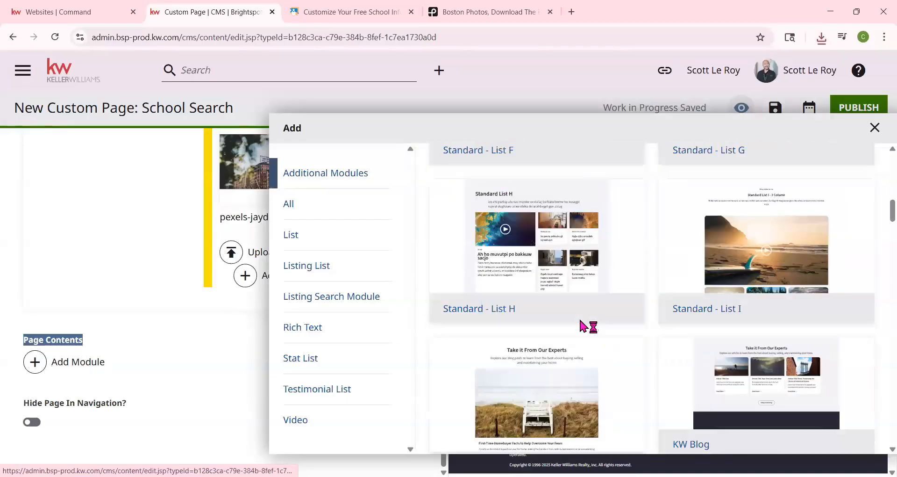
pyautogui.scroll(-10, 585, 325)
pyautogui.scroll(-15, 584, 326)
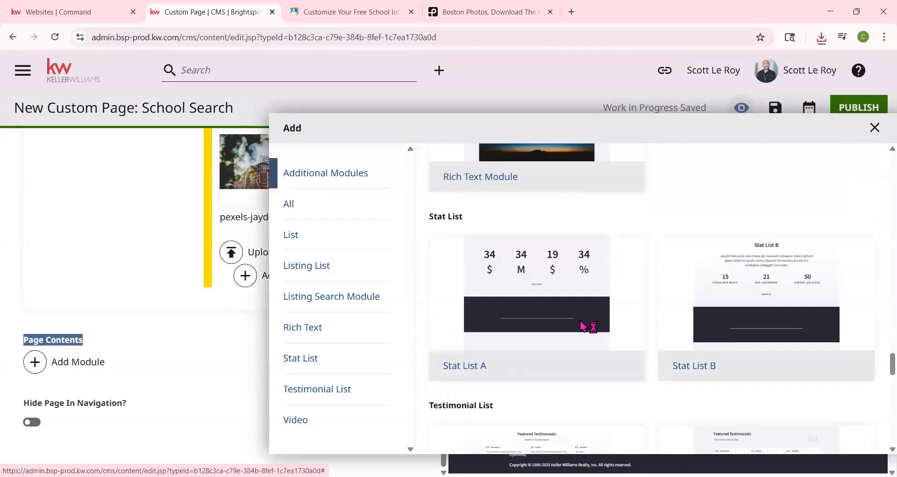
pyautogui.scroll(-5, 587, 324)
pyautogui.scroll(1, 580, 327)
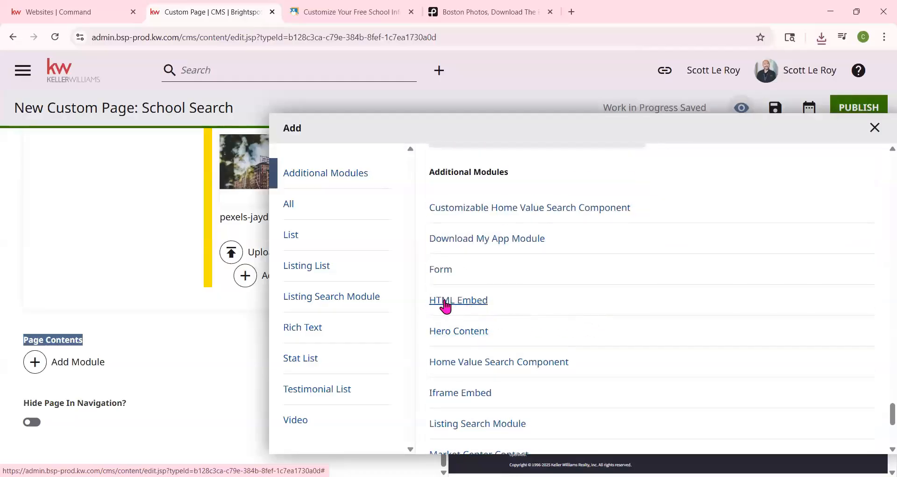
pyautogui.click(445, 306)
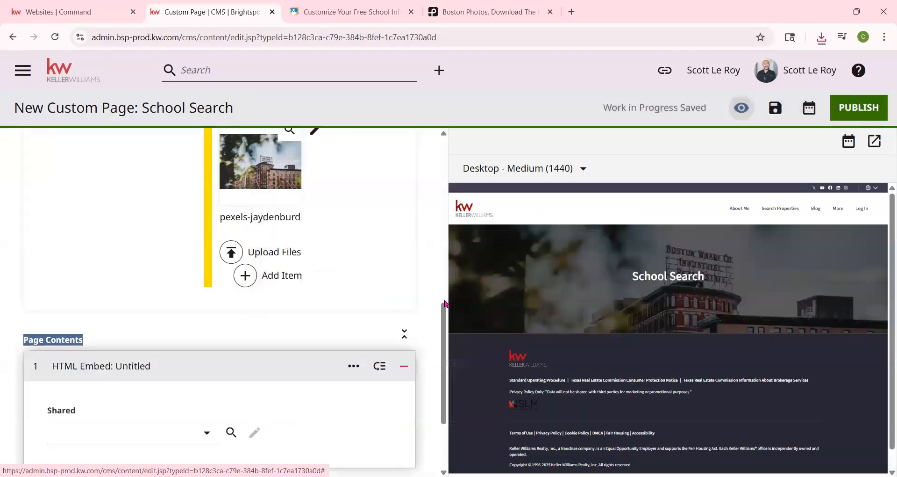
# Step: Start a new shared HTML embed for the page's HTML Embed module
pyautogui.scroll(-2, 229, 322)
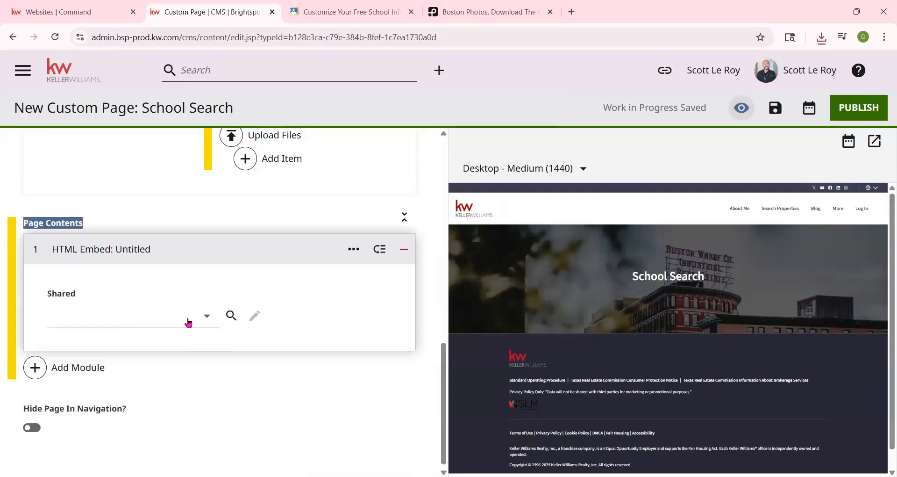
pyautogui.click(207, 318)
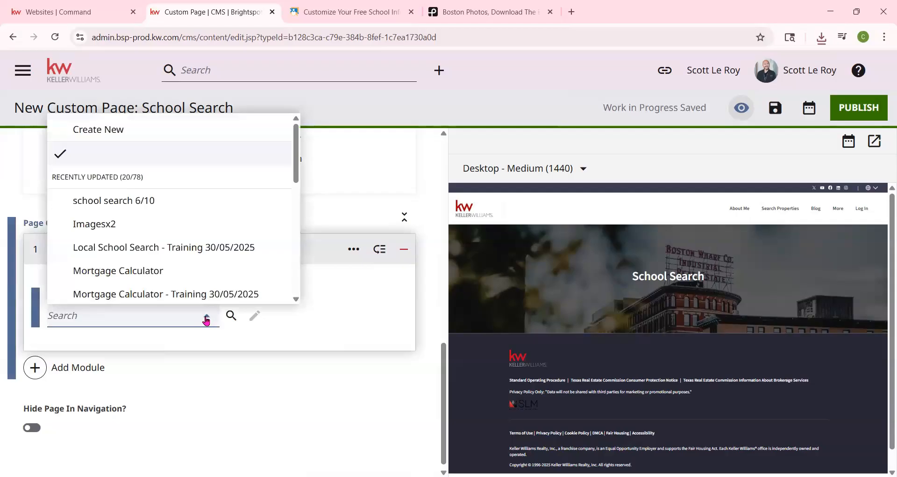
pyautogui.click(120, 132)
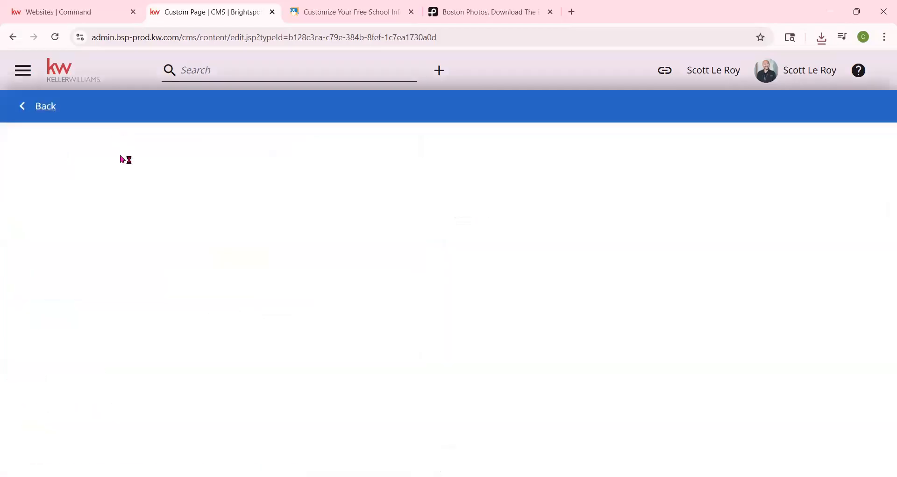
# Step: Set the HTML embed's internal name to "School Search" and place the cursor in its Raw HTML field
pyautogui.click(54, 306)
pyautogui.write('S')
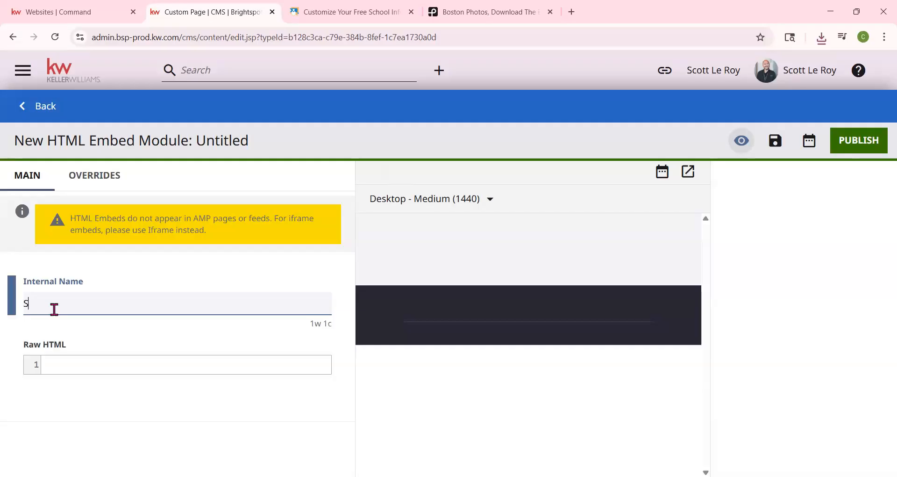
pyautogui.write('chool Search')
pyautogui.moveTo(28, 344); pyautogui.dragTo(77, 346)
pyautogui.click(126, 363)
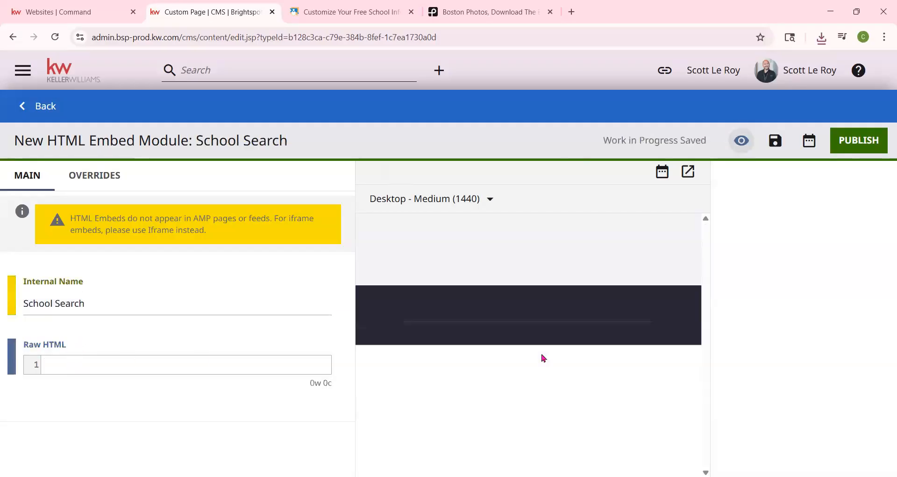
# Step: Switch to the Public School Review page and set the School Data Widget's location to "Boston, Ma"
pyautogui.click(361, 12)
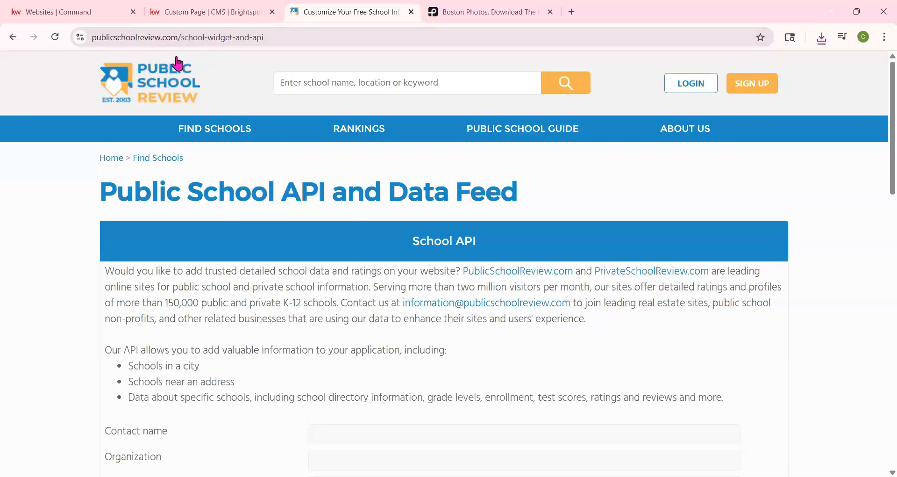
pyautogui.scroll(-10, 322, 261)
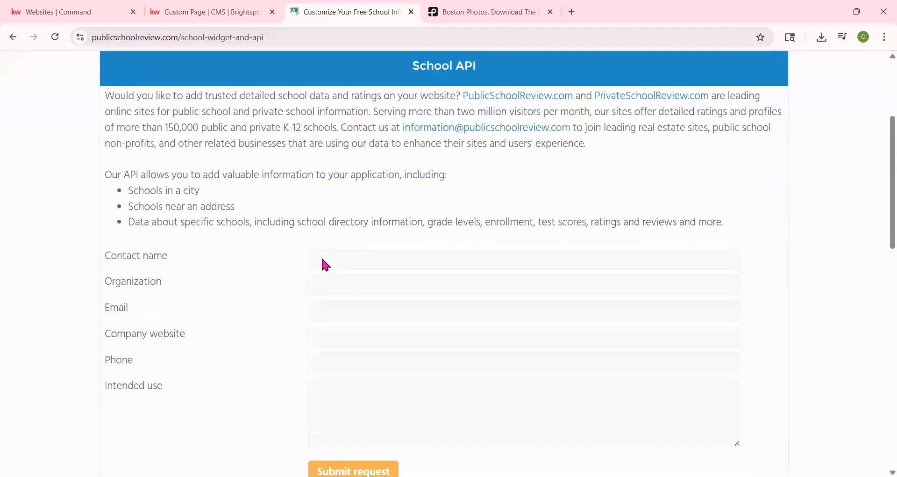
pyautogui.moveTo(283, 188); pyautogui.dragTo(420, 196)
pyautogui.scroll(-1, 183, 180)
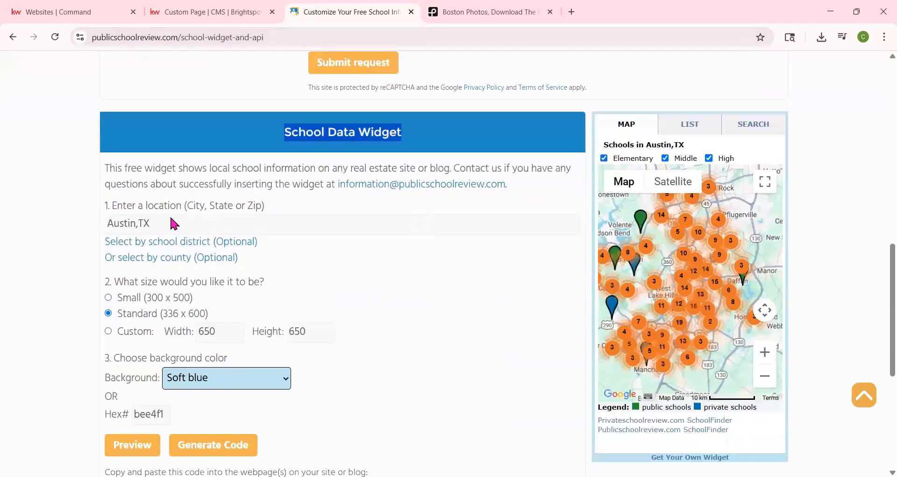
pyautogui.moveTo(171, 220); pyautogui.dragTo(89, 228)
pyautogui.write('C')
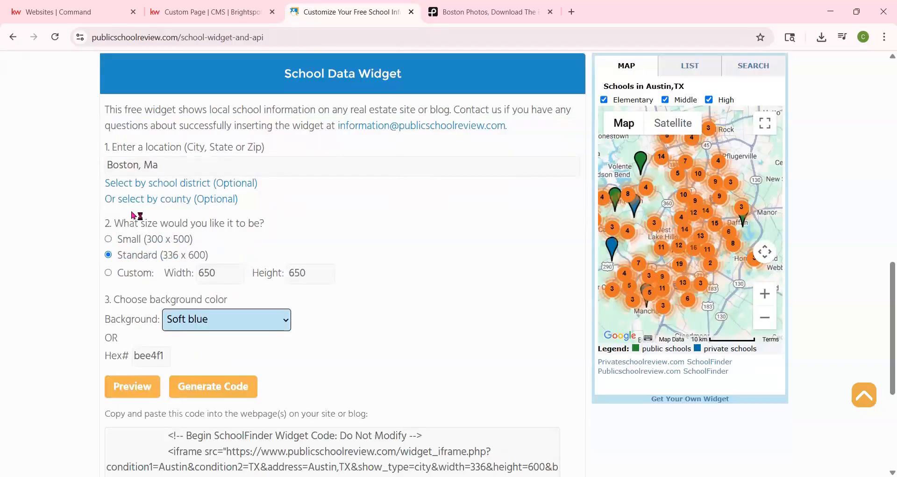
# Step: Give the School Data Widget a custom size with a width of 800 and a height of 800
pyautogui.click(109, 274)
pyautogui.moveTo(223, 305); pyautogui.dragTo(177, 302)
pyautogui.write('8')
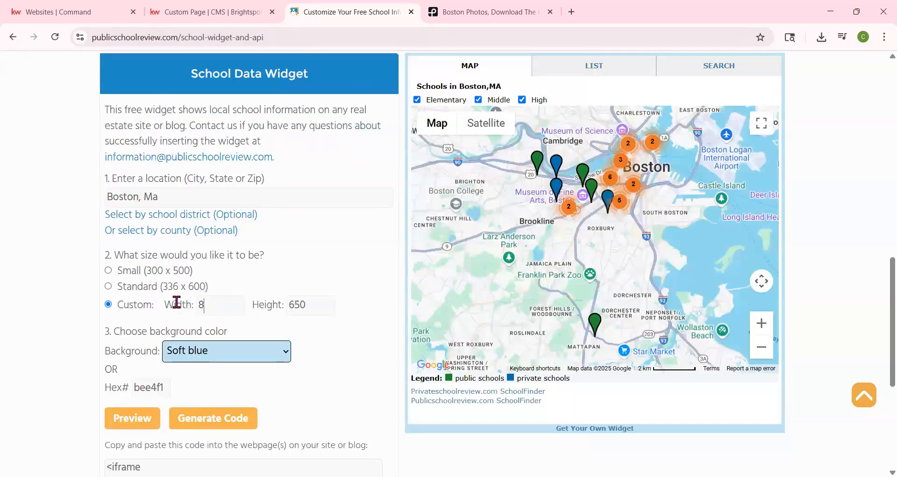
pyautogui.write('00')
pyautogui.press('Tab')
pyautogui.write('800')
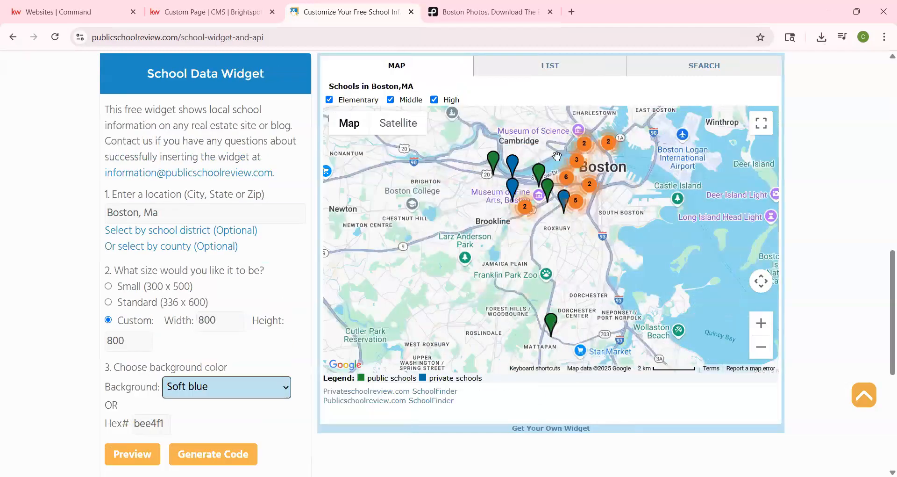
# Step: Set the School Data Widget's background color to Black
pyautogui.scroll(-2, 186, 320)
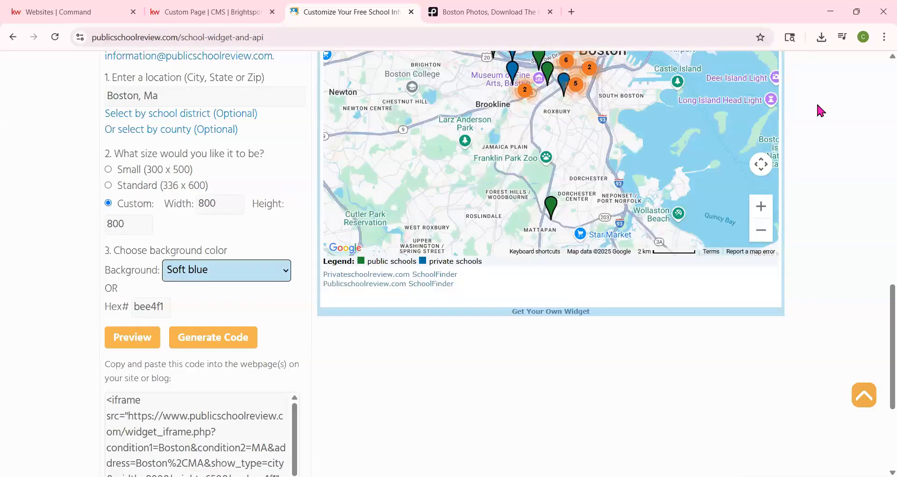
pyautogui.click(258, 270)
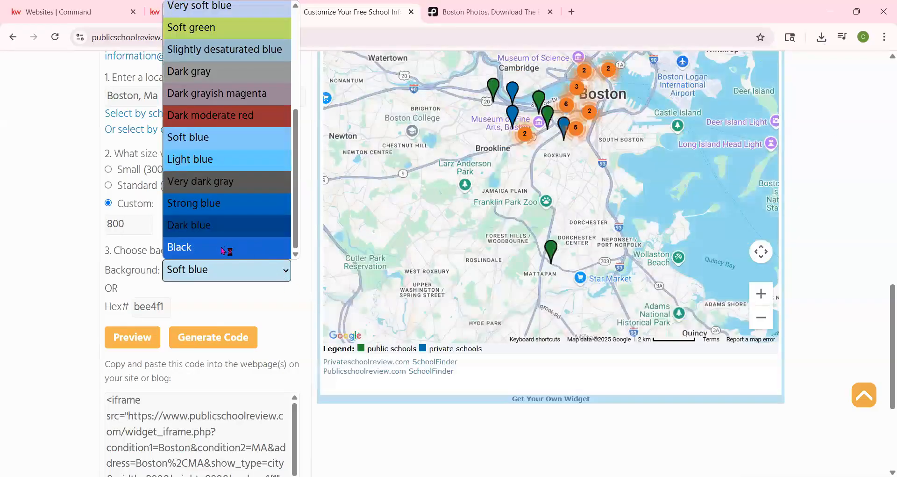
pyautogui.click(216, 251)
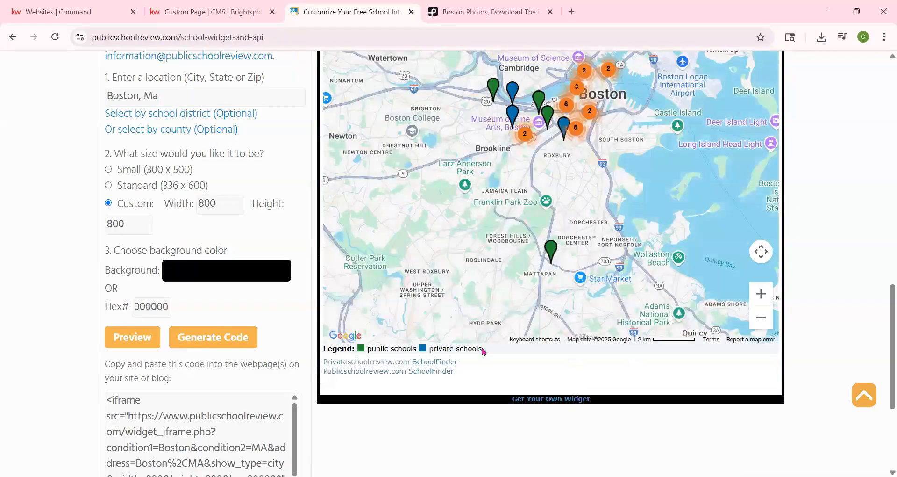
# Step: Enlarge the widget's code box and copy the complete iframe embed code
pyautogui.scroll(-1, 438, 349)
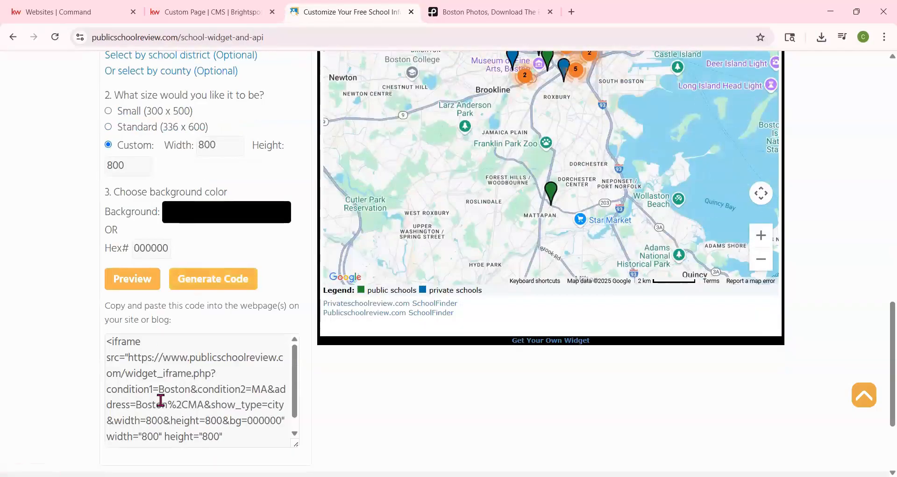
pyautogui.scroll(-1, 189, 379)
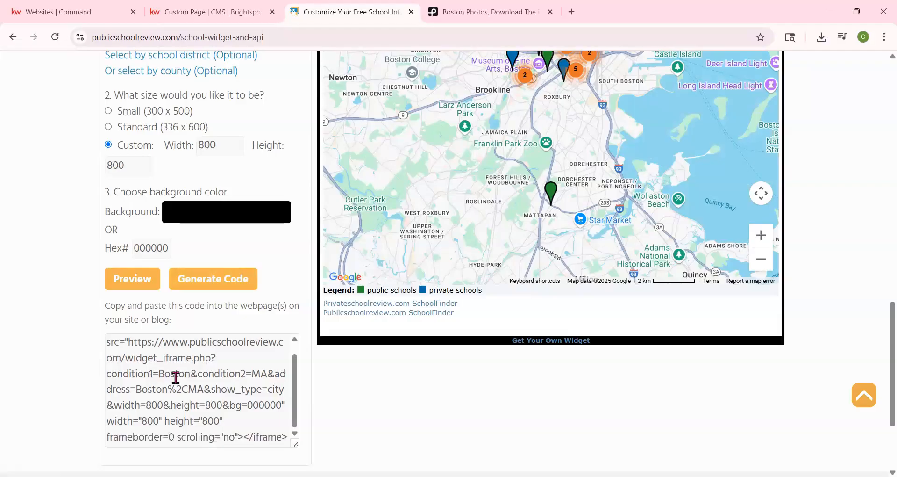
pyautogui.scroll(-1, 312, 390)
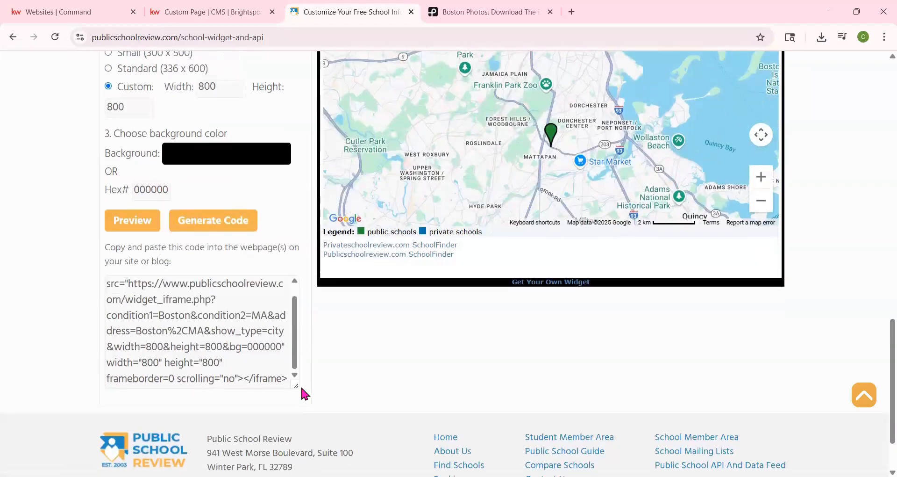
pyautogui.moveTo(295, 386); pyautogui.dragTo(306, 419)
pyautogui.moveTo(231, 393); pyautogui.dragTo(106, 284)
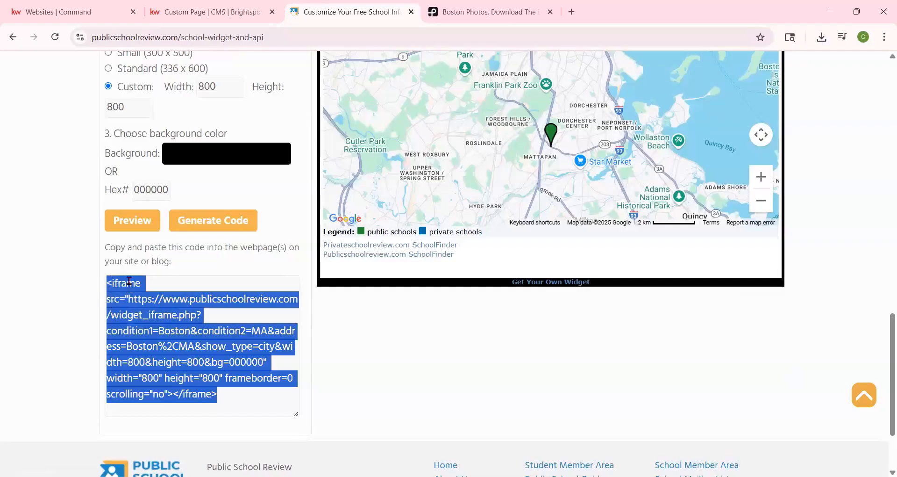
pyautogui.rightClick(129, 282)
pyautogui.click(161, 300)
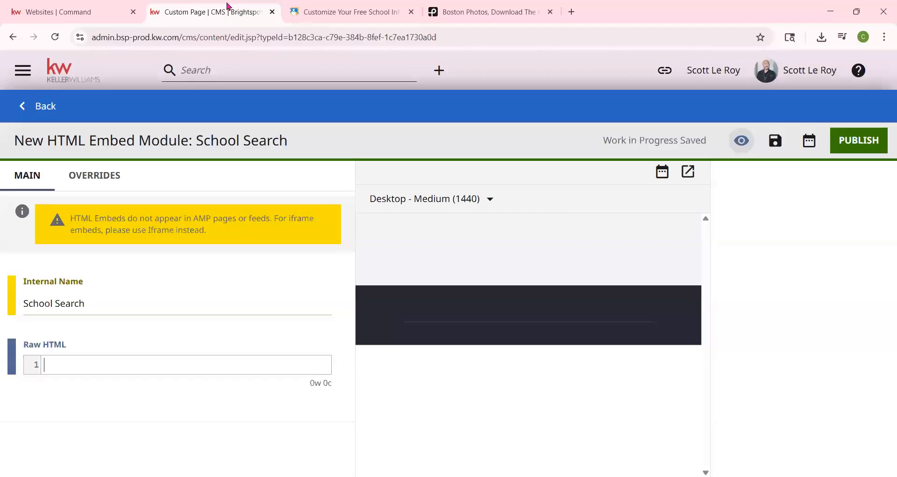
# Step: Return to the School Search HTML embed and paste the copied iframe code as its Raw HTML
pyautogui.click(228, 8)
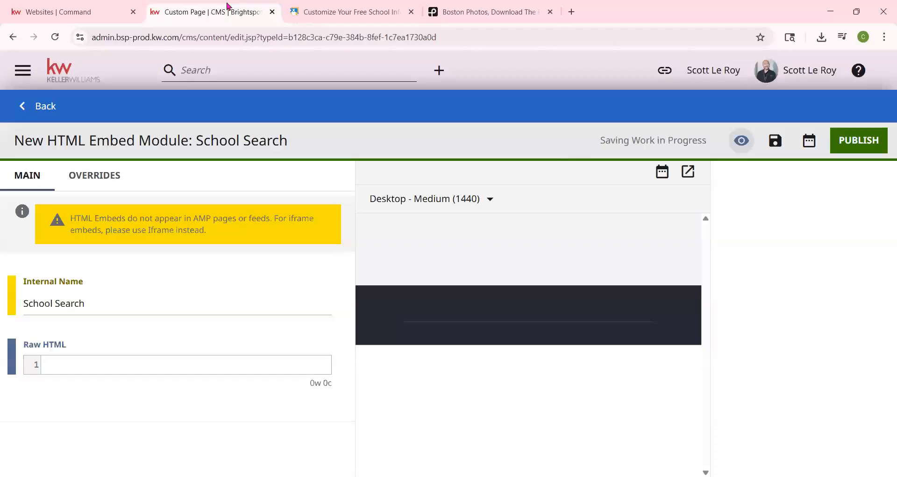
pyautogui.click(77, 364)
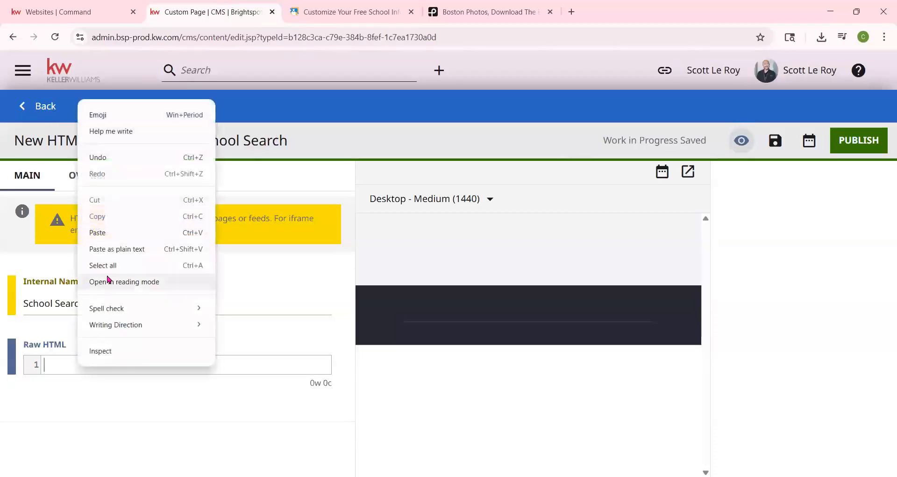
pyautogui.click(109, 233)
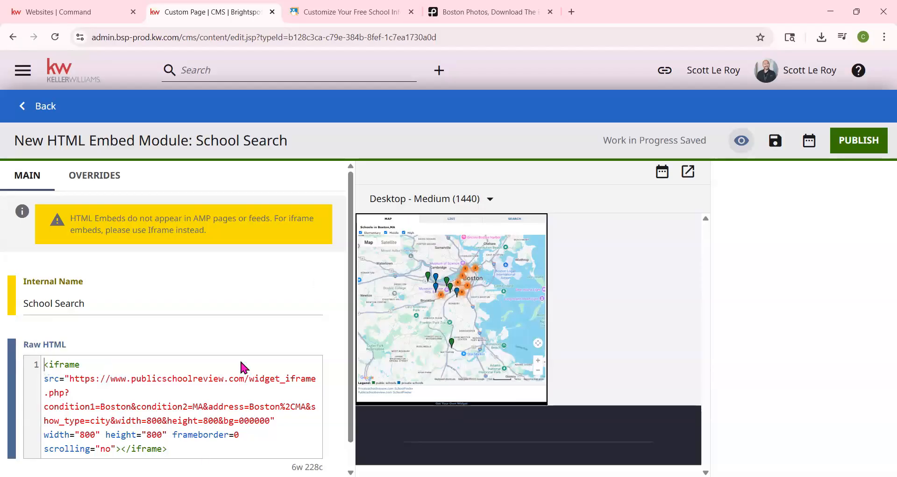
# Step: Center the widget by adding a <center> tag in front of the iframe code
pyautogui.write('<center')
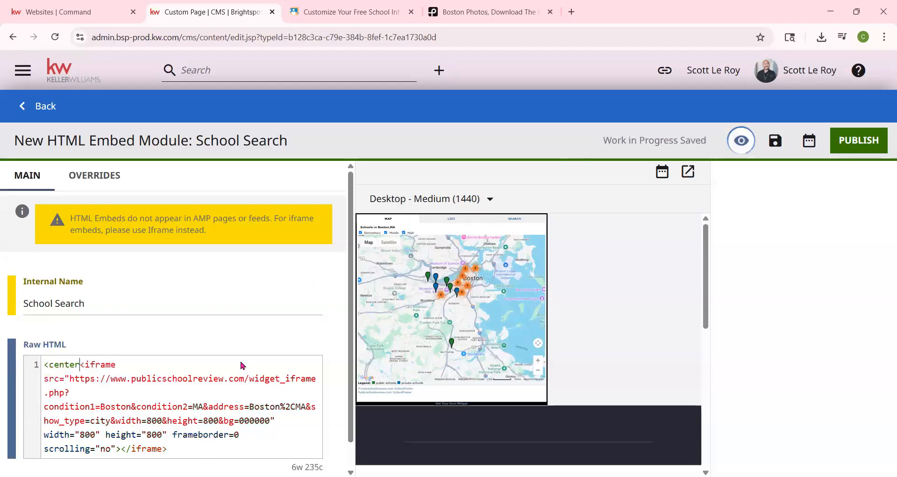
pyautogui.write('>')
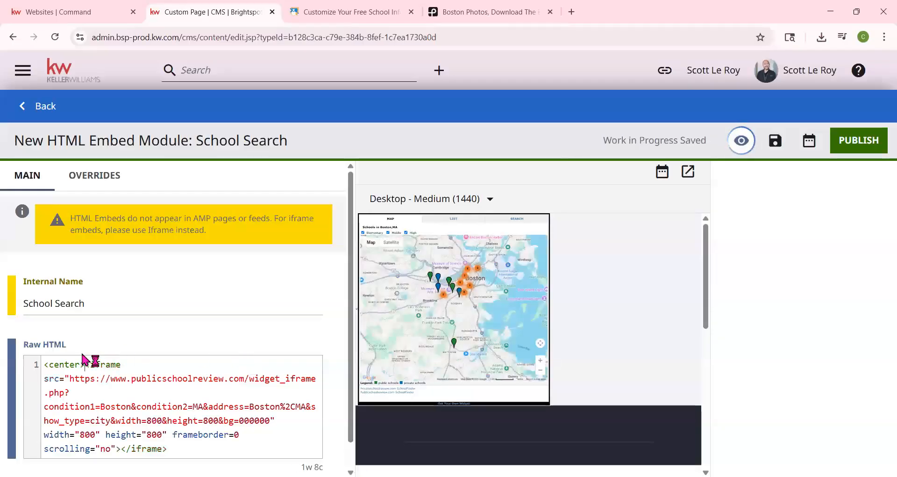
pyautogui.moveTo(85, 364); pyautogui.dragTo(41, 365)
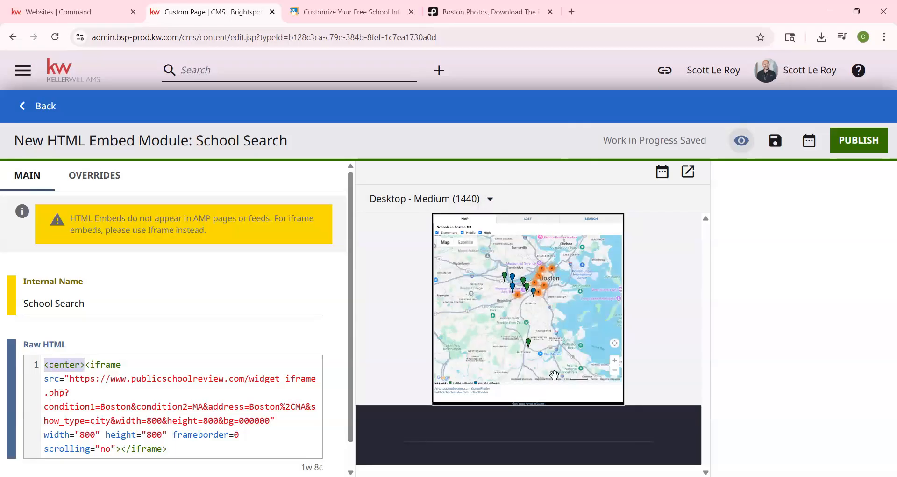
# Step: Publish the HTML embed and select School Search as the shared item of the custom page's HTML Embed module
pyautogui.scroll(-1, 159, 343)
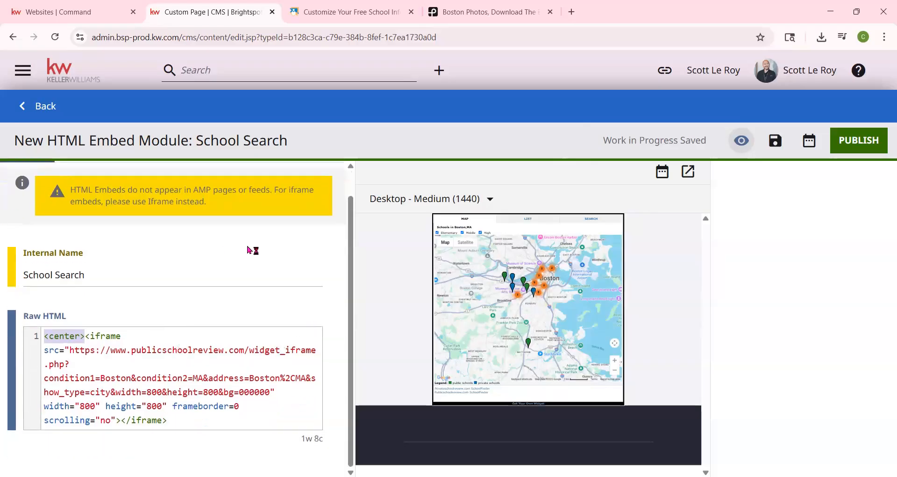
pyautogui.click(860, 146)
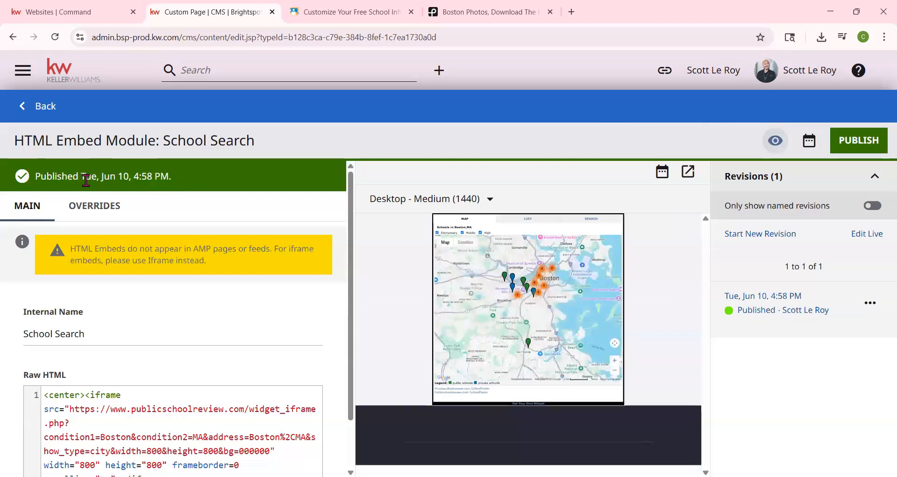
pyautogui.click(45, 107)
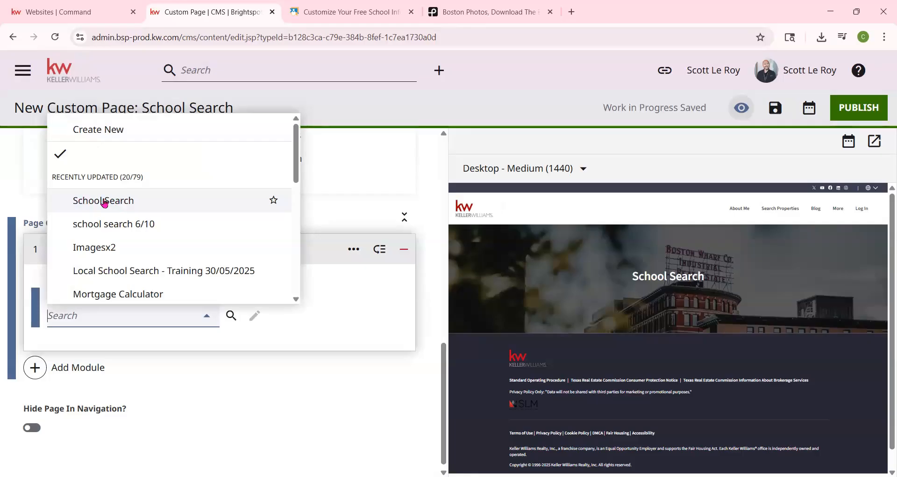
pyautogui.click(107, 201)
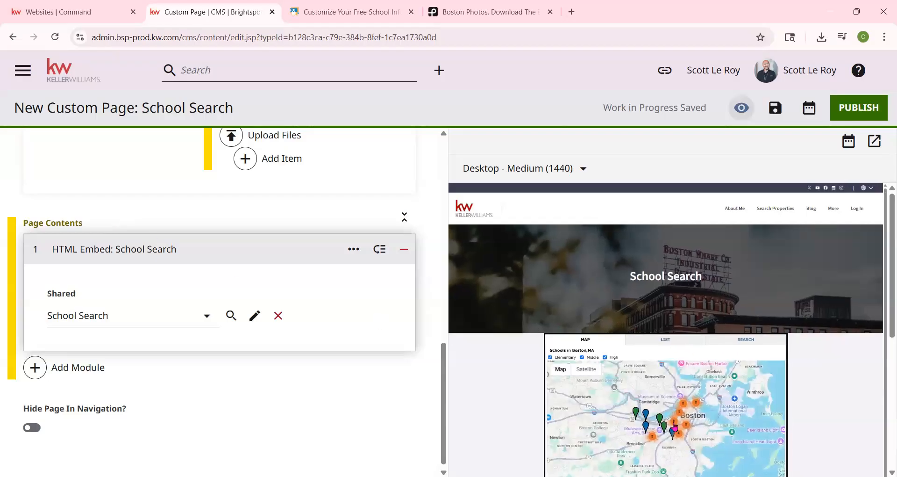
# Step: Examine the embedded school widget in the page preview, panning its map and checking its List, Search and Map views
pyautogui.scroll(-1, 763, 394)
pyautogui.scroll(-3, 763, 394)
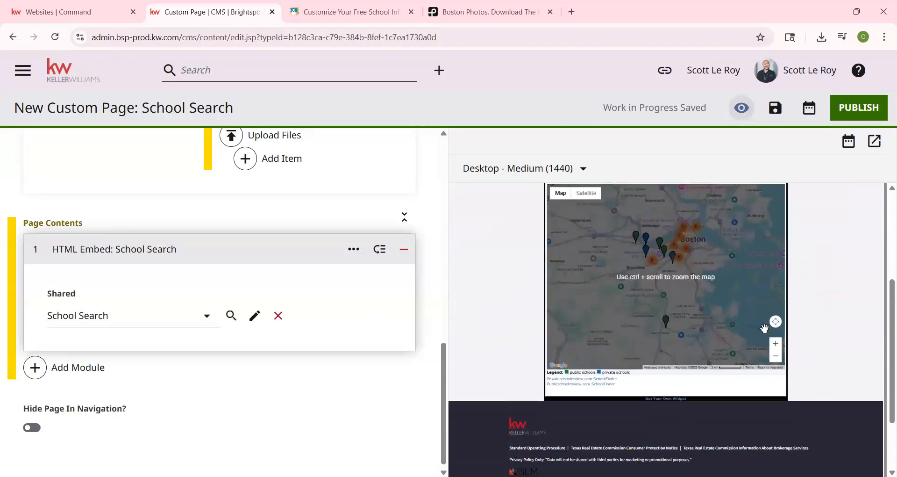
pyautogui.moveTo(560, 268); pyautogui.dragTo(670, 320)
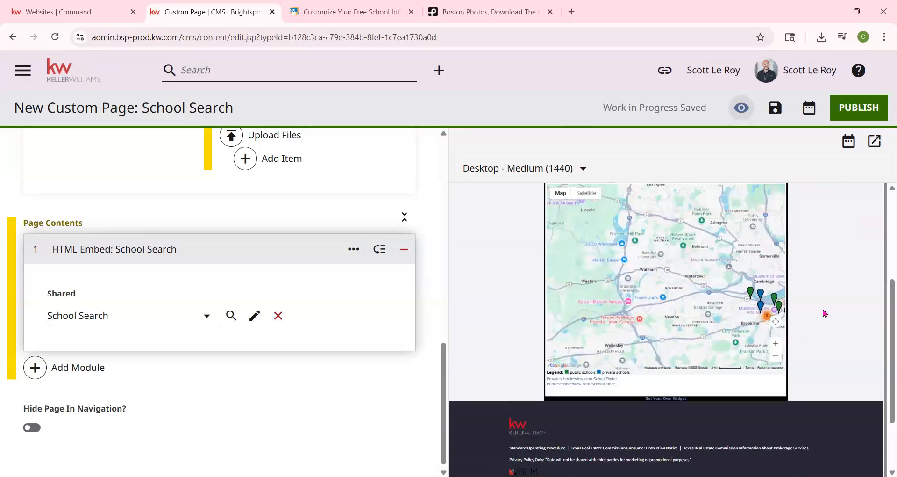
pyautogui.scroll(2, 837, 322)
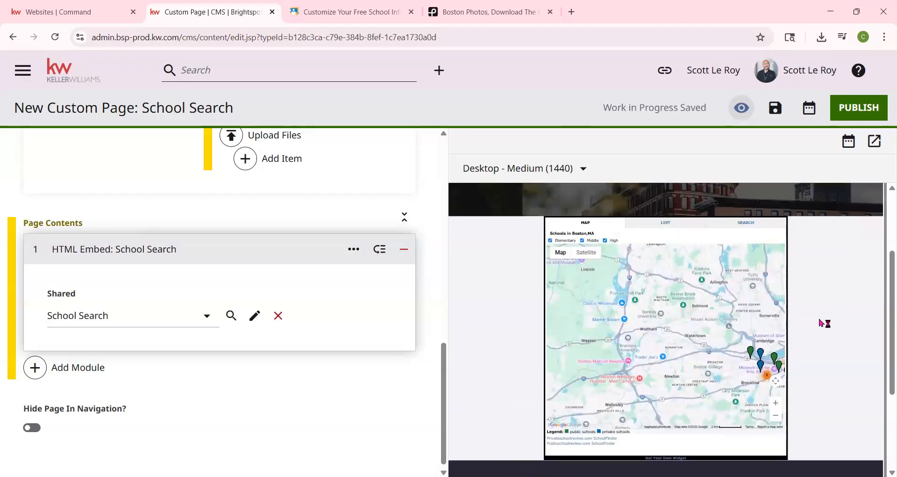
pyautogui.click(667, 223)
pyautogui.click(747, 224)
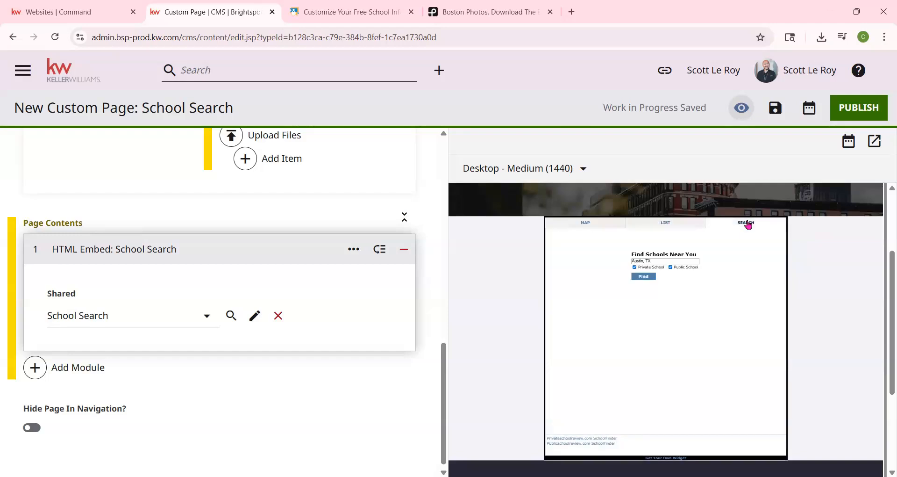
pyautogui.click(586, 223)
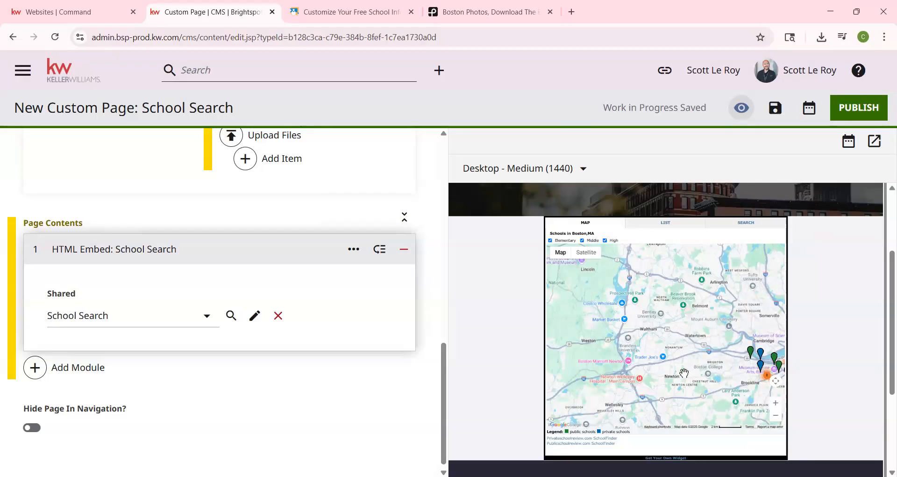
pyautogui.scroll(-2, 677, 373)
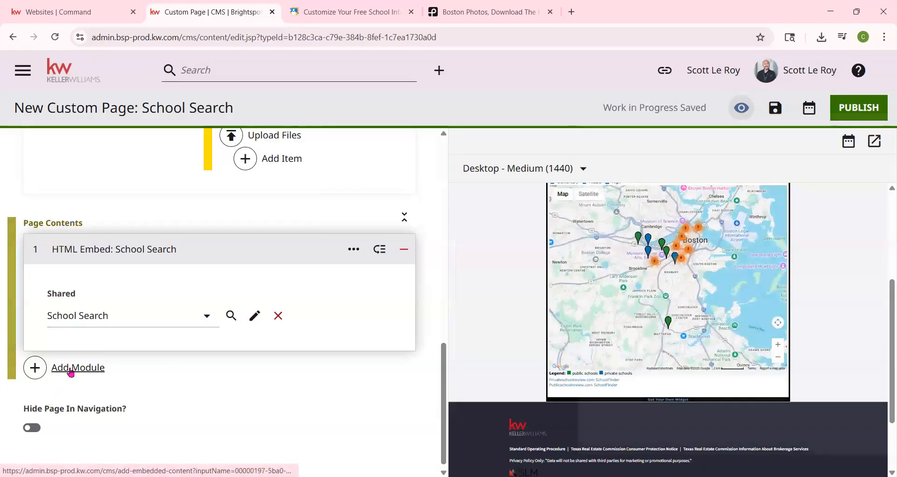
# Step: Add a Form module below the HTML Embed module and set its shared form to the first defaultAgentContactTitle entry
pyautogui.scroll(-15, 544, 281)
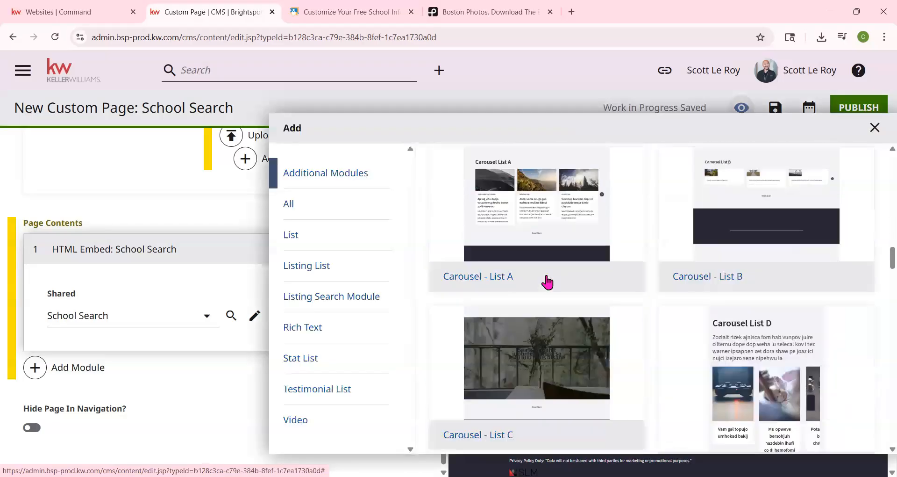
pyautogui.scroll(-15, 545, 282)
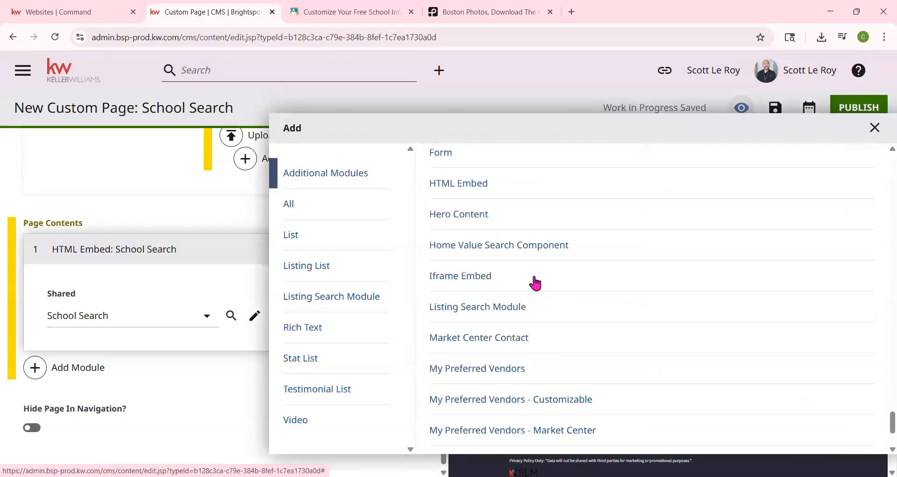
pyautogui.scroll(1, 470, 268)
pyautogui.click(437, 215)
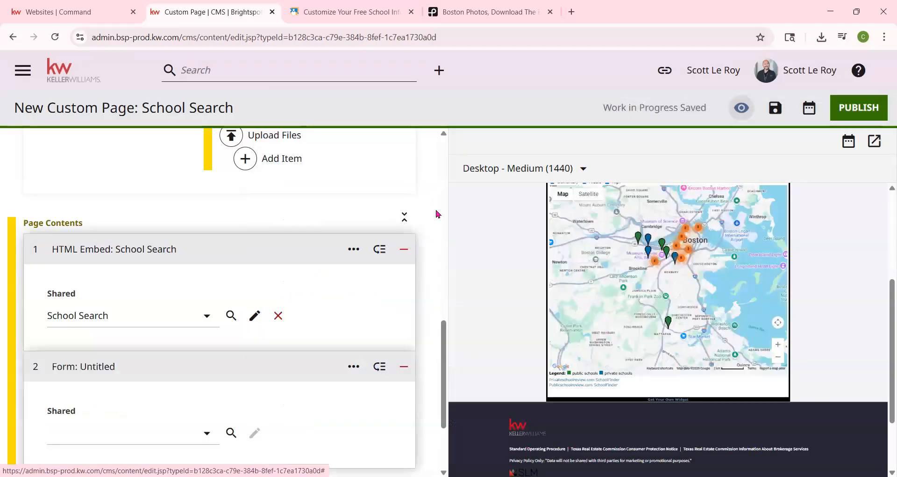
pyautogui.scroll(-3, 230, 356)
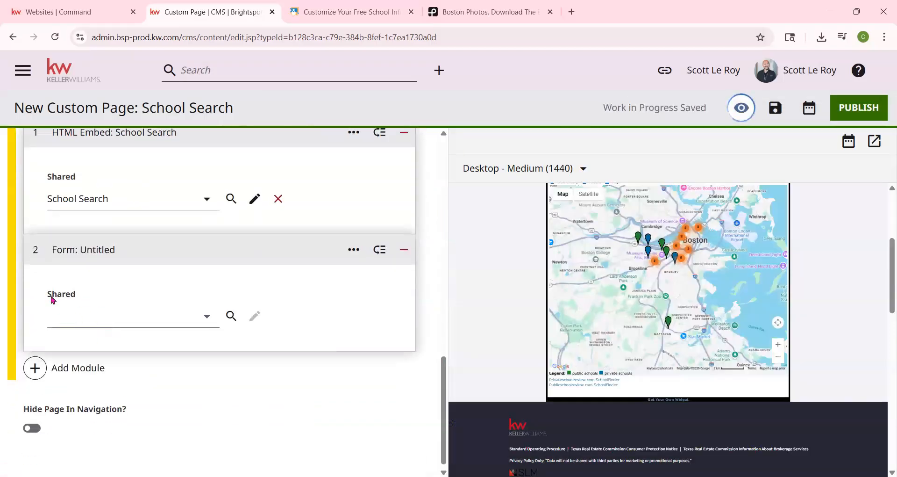
pyautogui.click(184, 318)
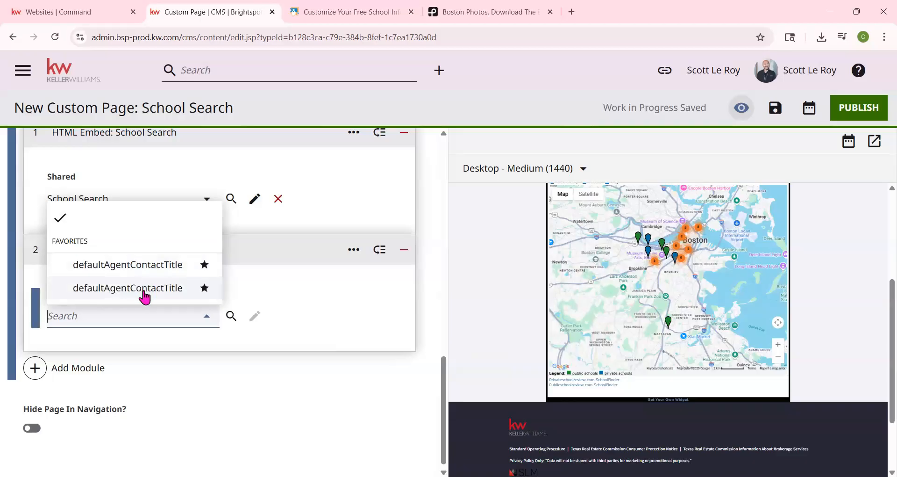
pyautogui.click(146, 268)
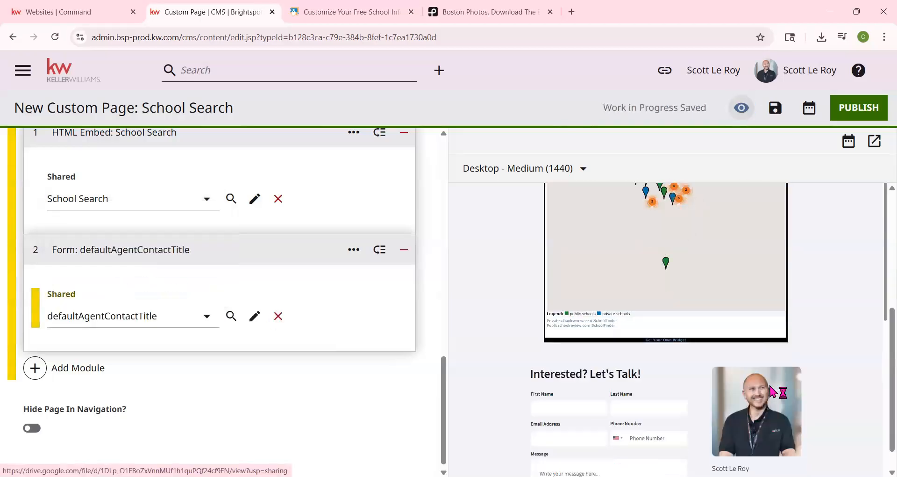
# Step: Review the contact form and agent details in the page preview, and return to the start of the page's settings
pyautogui.scroll(-2, 782, 301)
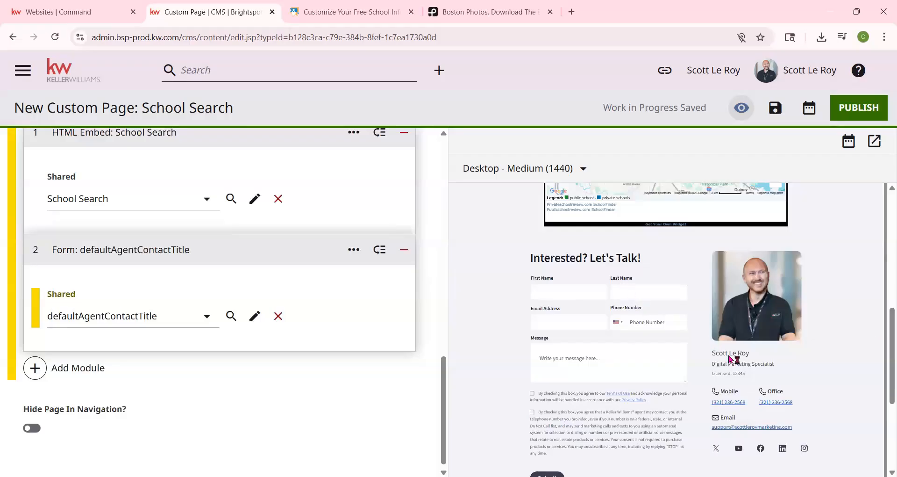
pyautogui.moveTo(709, 352); pyautogui.dragTo(795, 427)
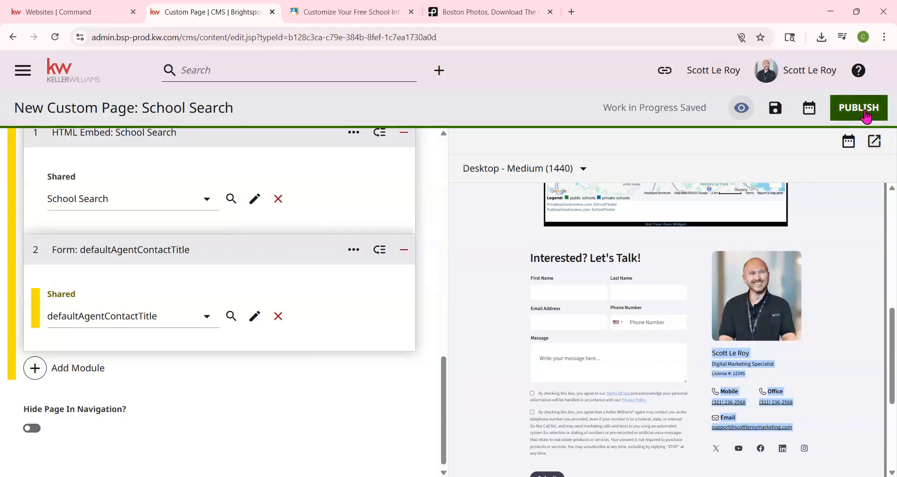
pyautogui.scroll(5, 820, 224)
pyautogui.scroll(3, 335, 173)
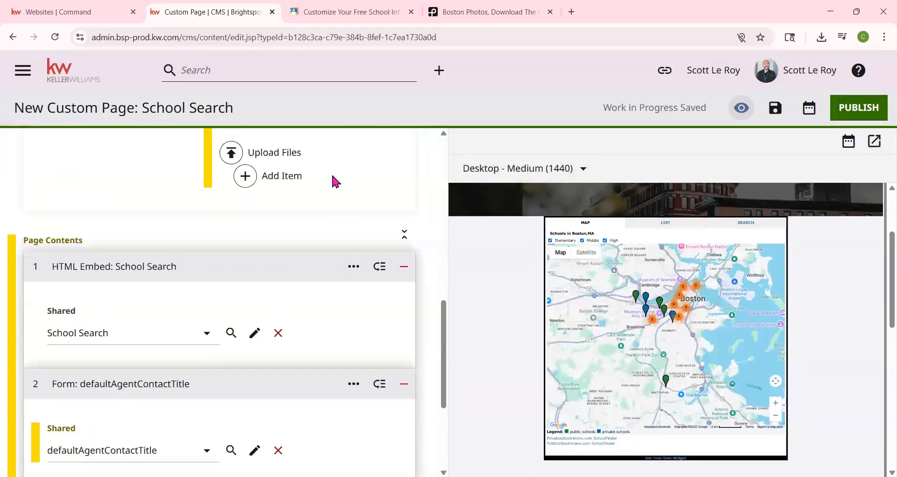
pyautogui.scroll(10, 332, 177)
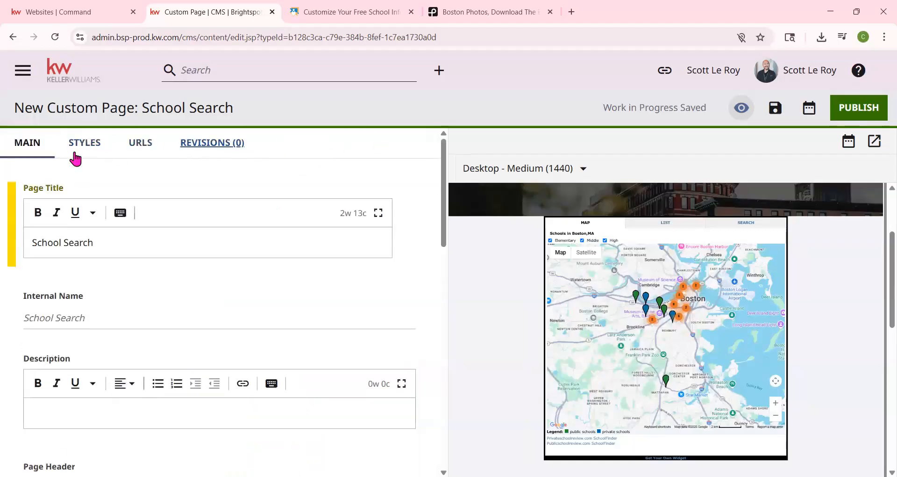